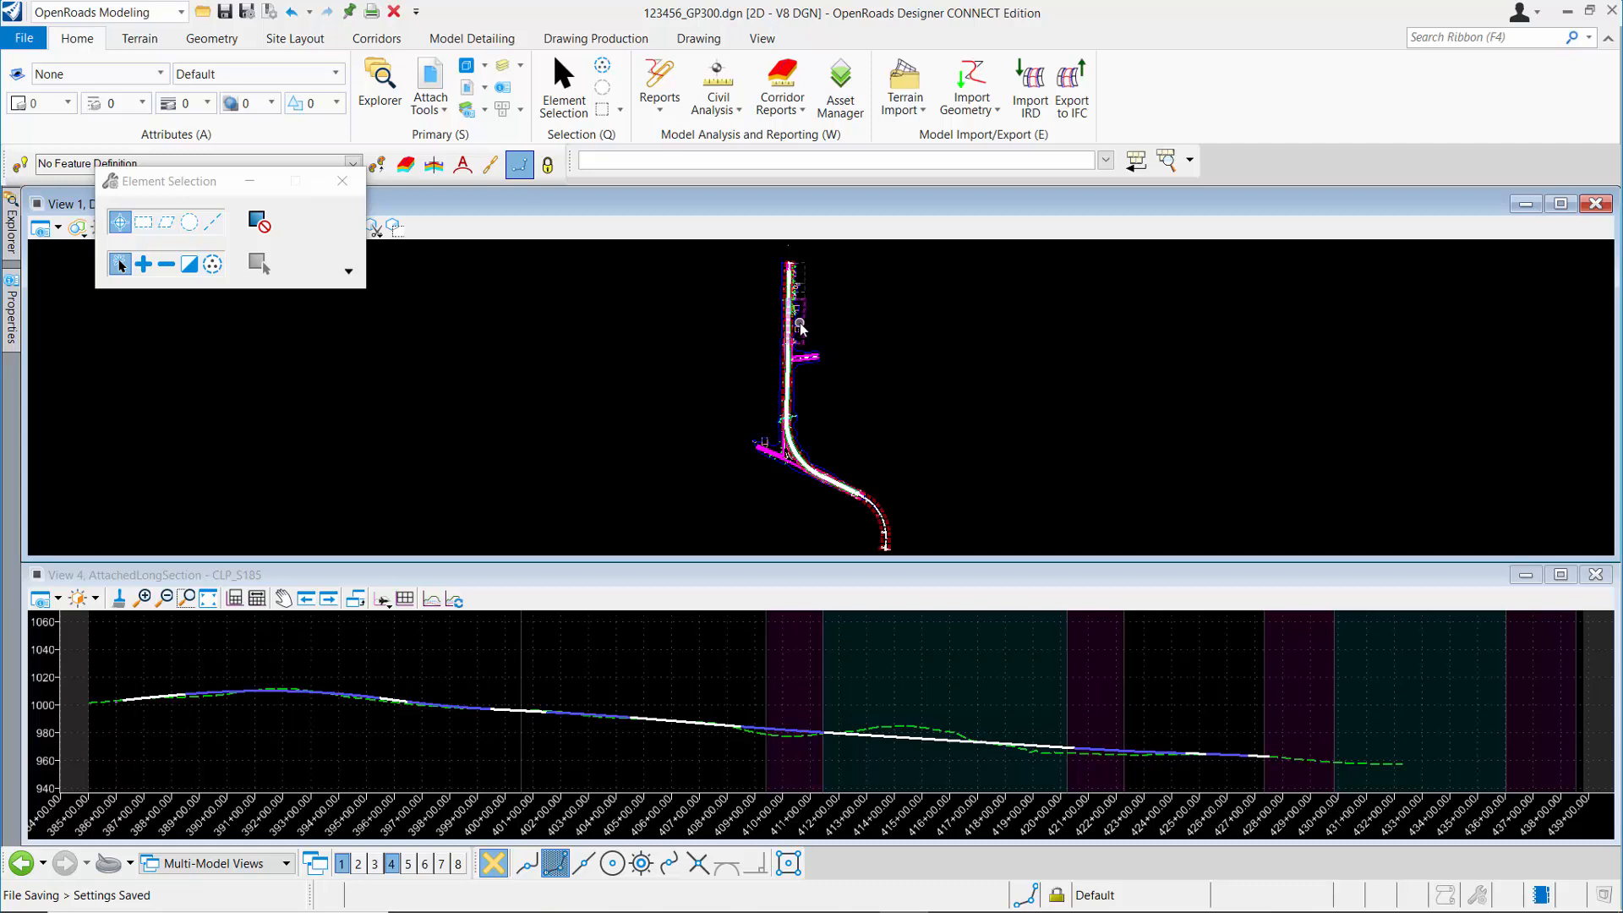
# - Keep the OpenRoads Modeling workflow and start placing a Civil Plan named boundary
pyautogui.scroll(5, 791, 301)
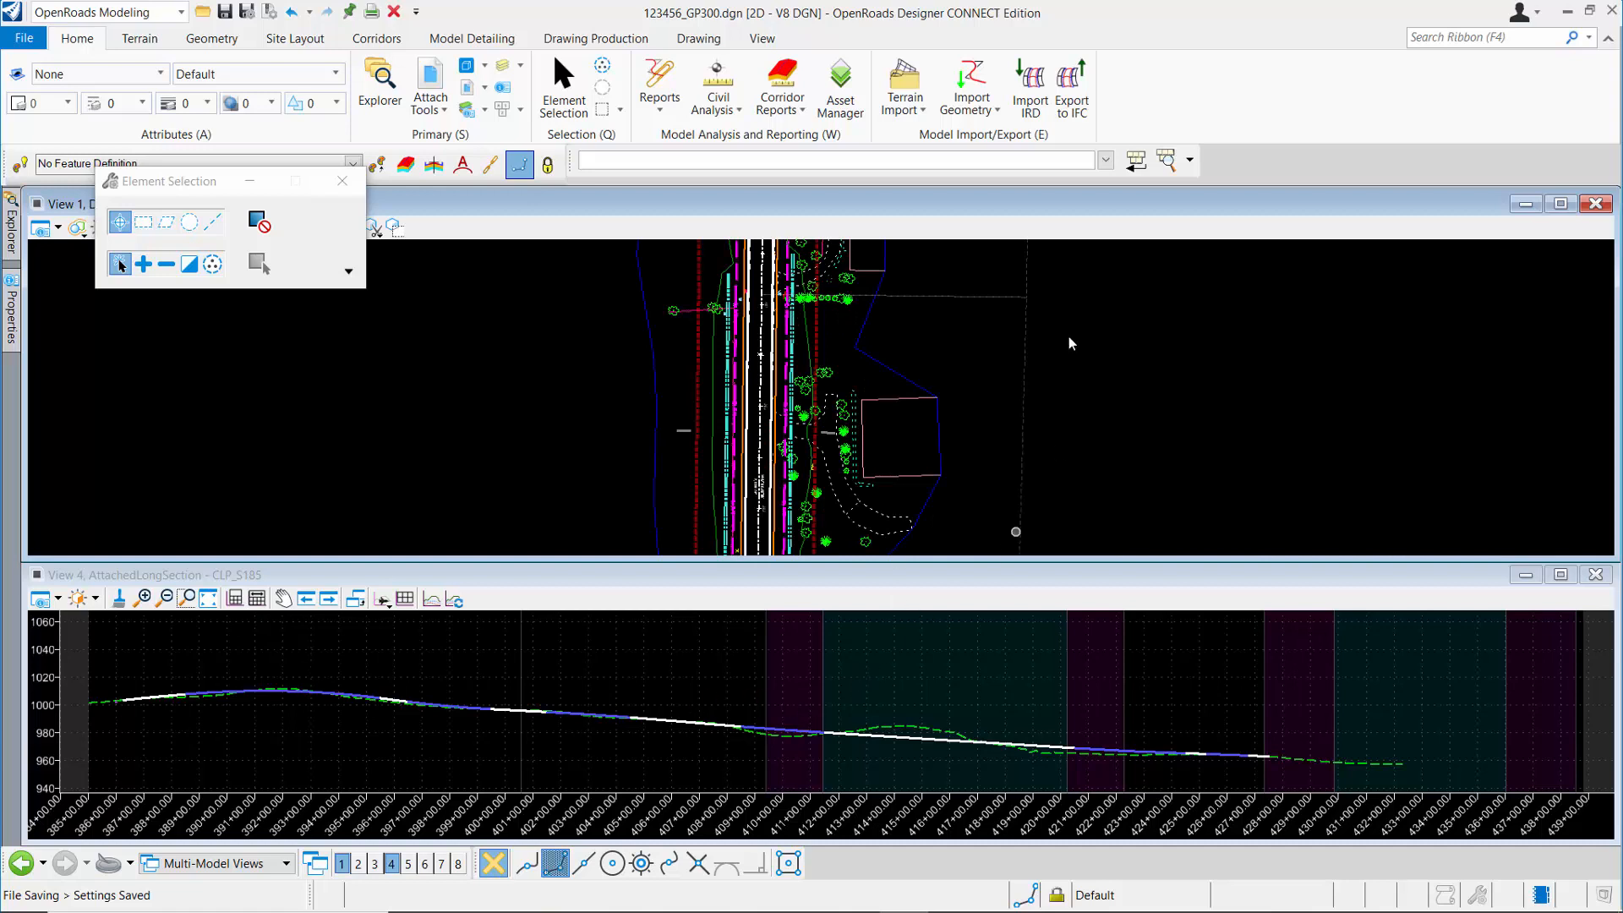
pyautogui.click(77, 10)
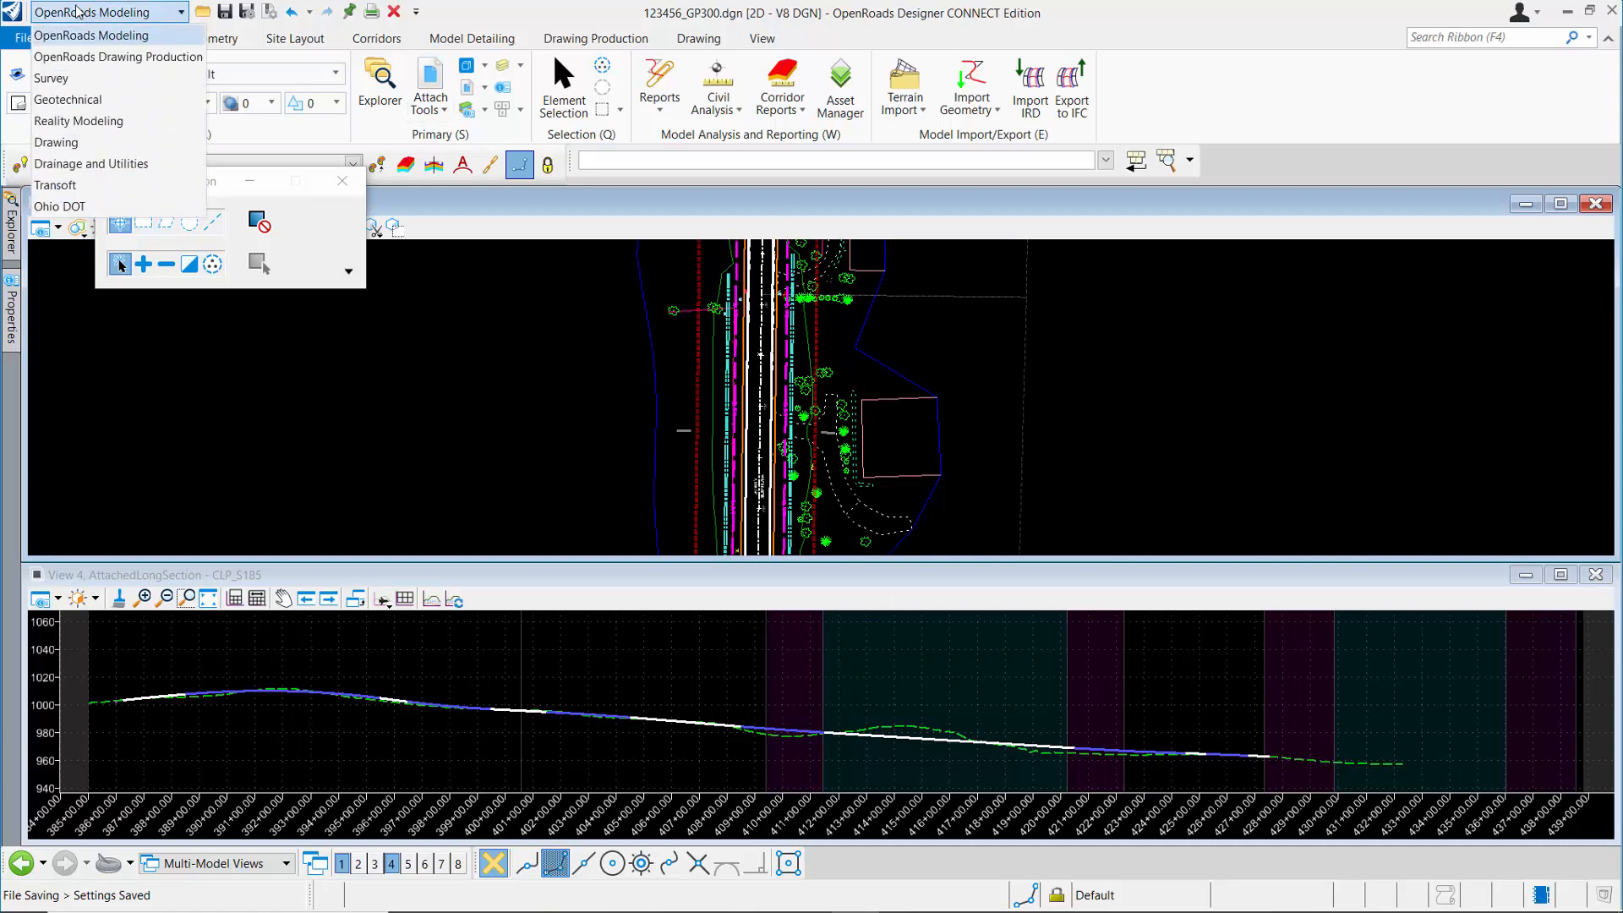
pyautogui.click(79, 12)
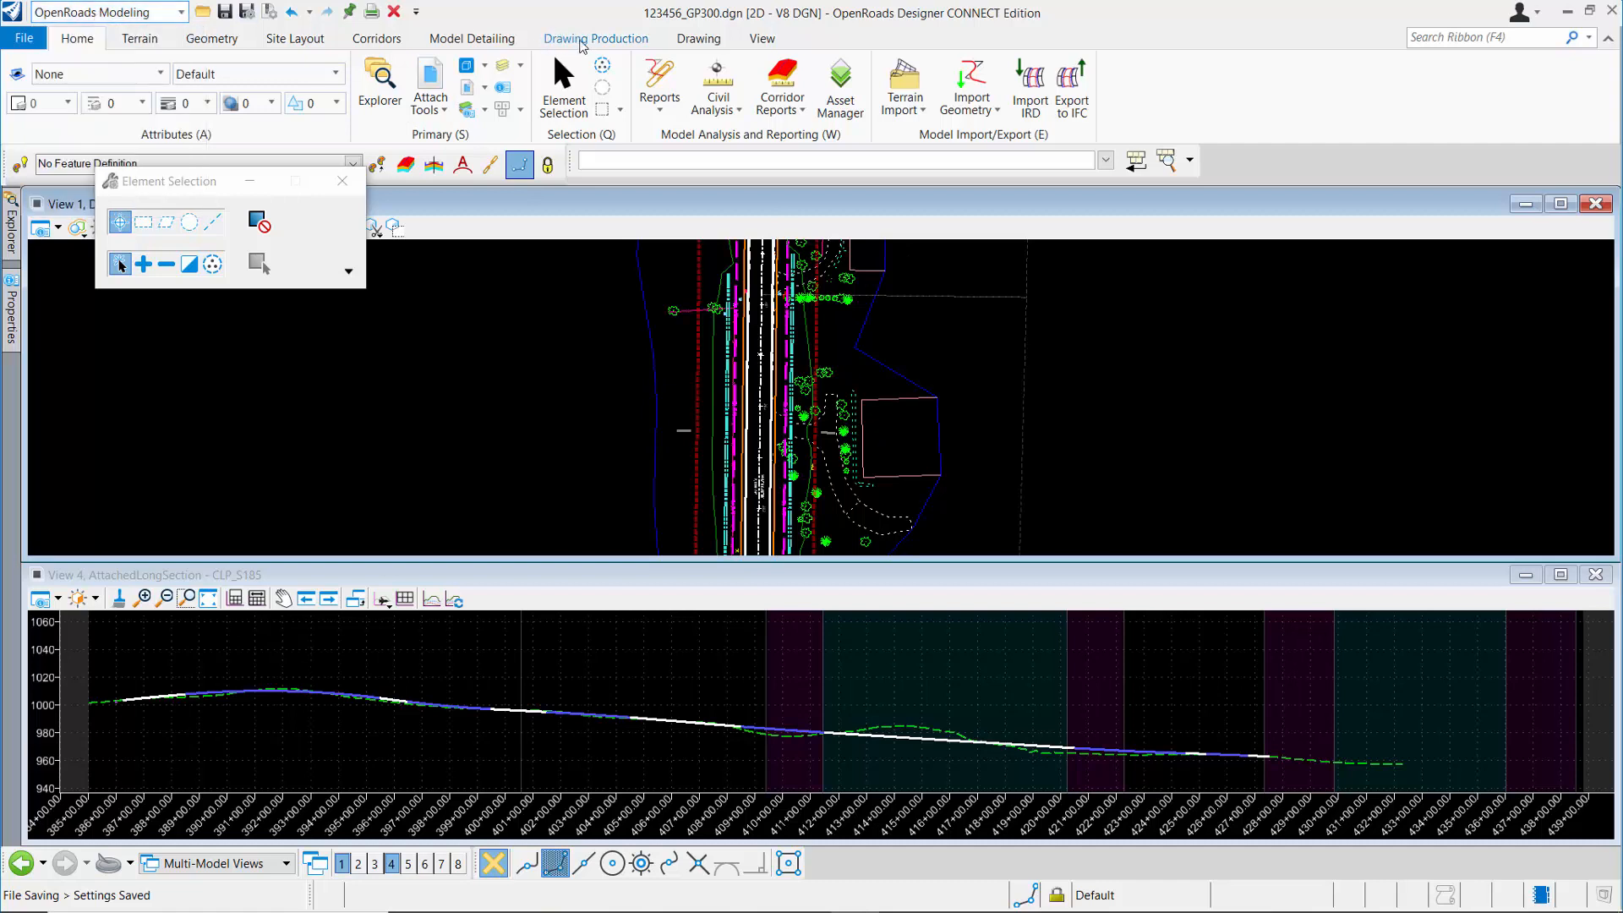
pyautogui.click(582, 40)
pyautogui.click(1054, 74)
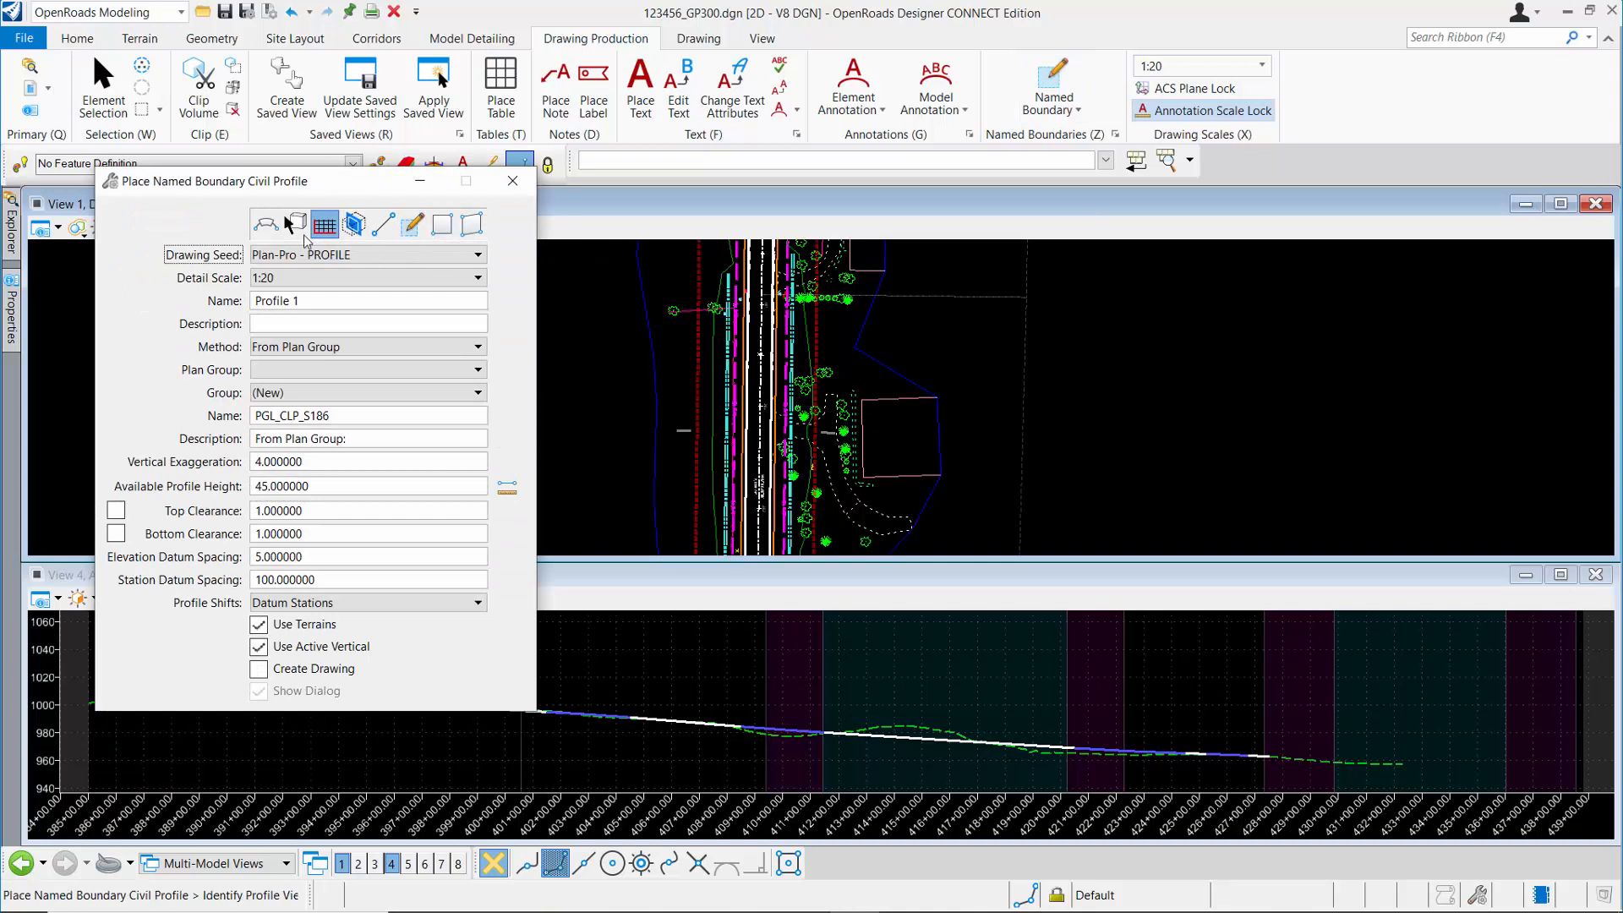
pyautogui.click(272, 227)
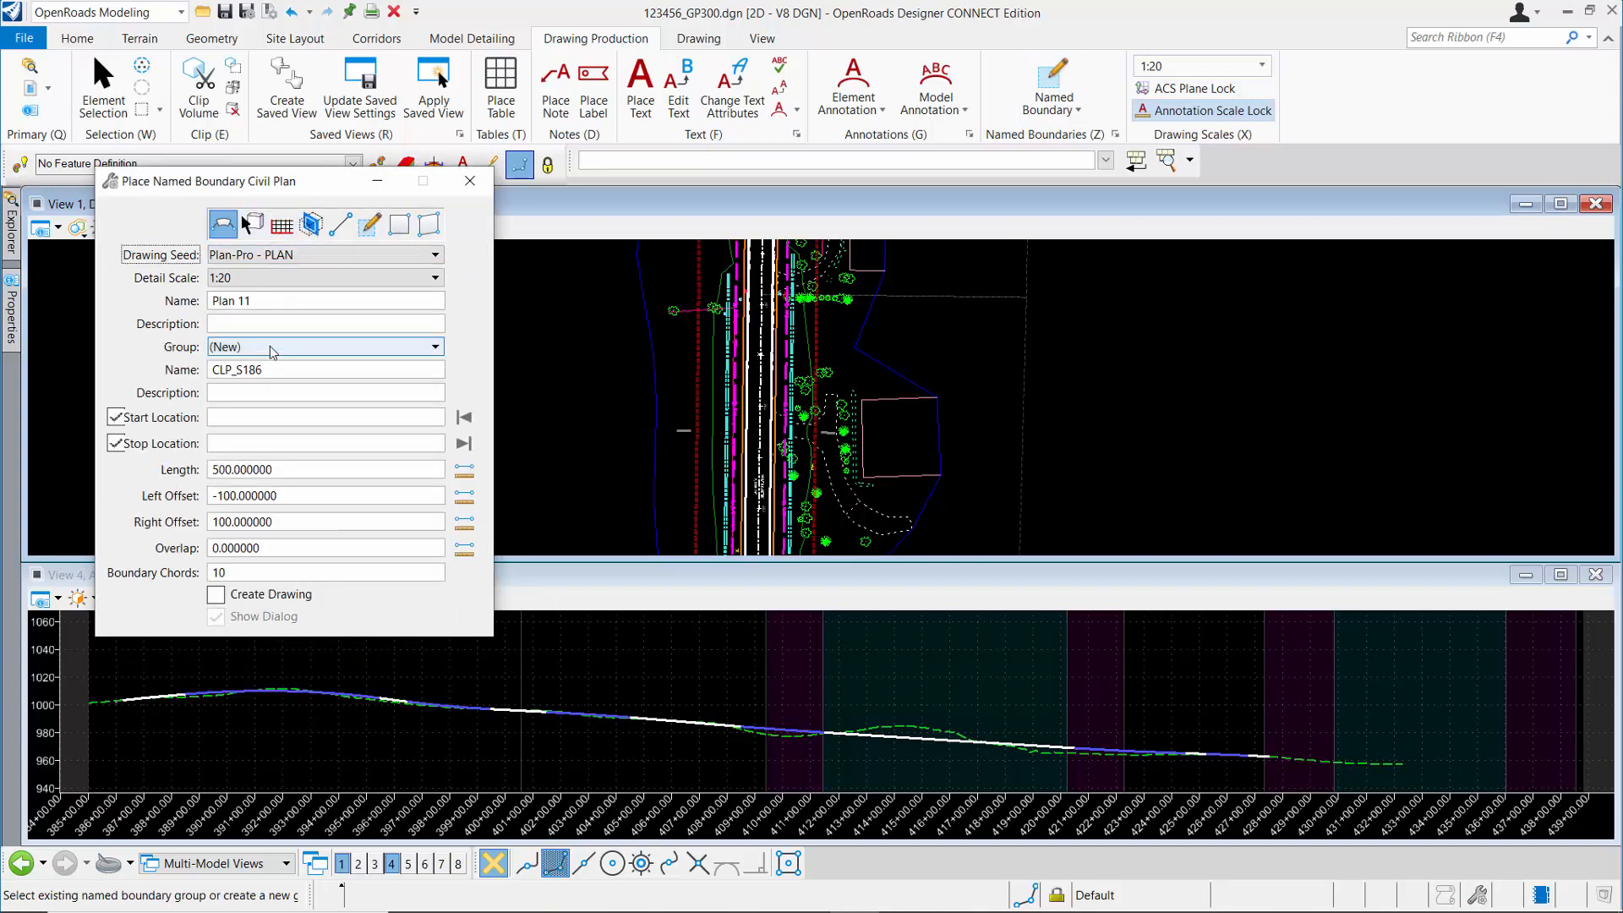
# - Set the plan boundary's drawing seed to Plan-Pro - PLAN and its detail scale to 1:20
pyautogui.click(311, 257)
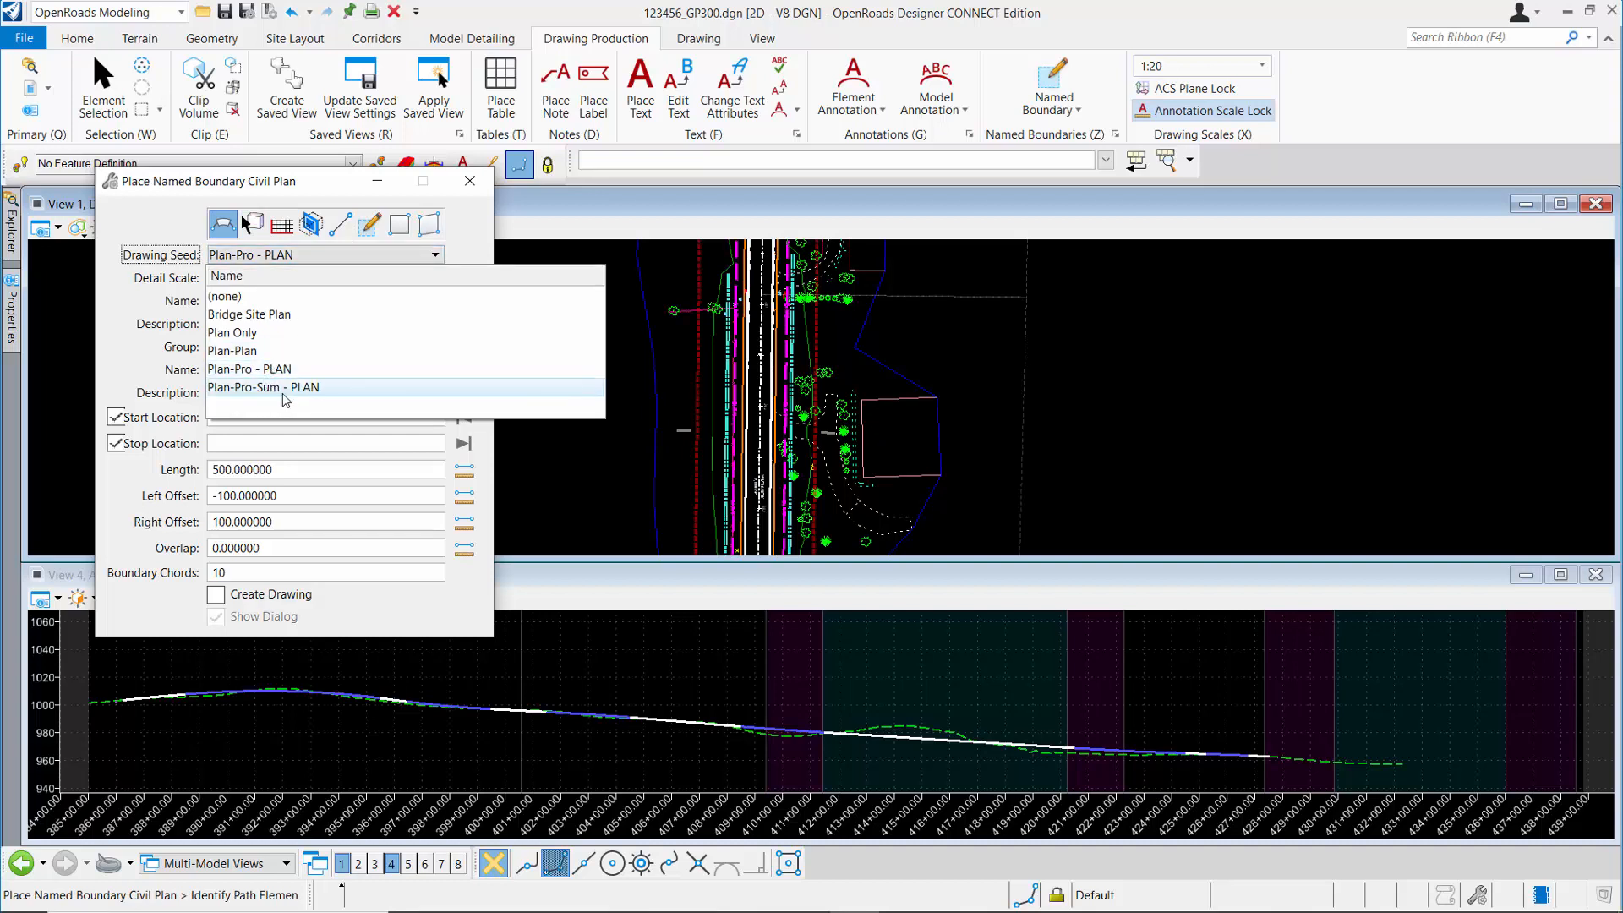
pyautogui.click(227, 369)
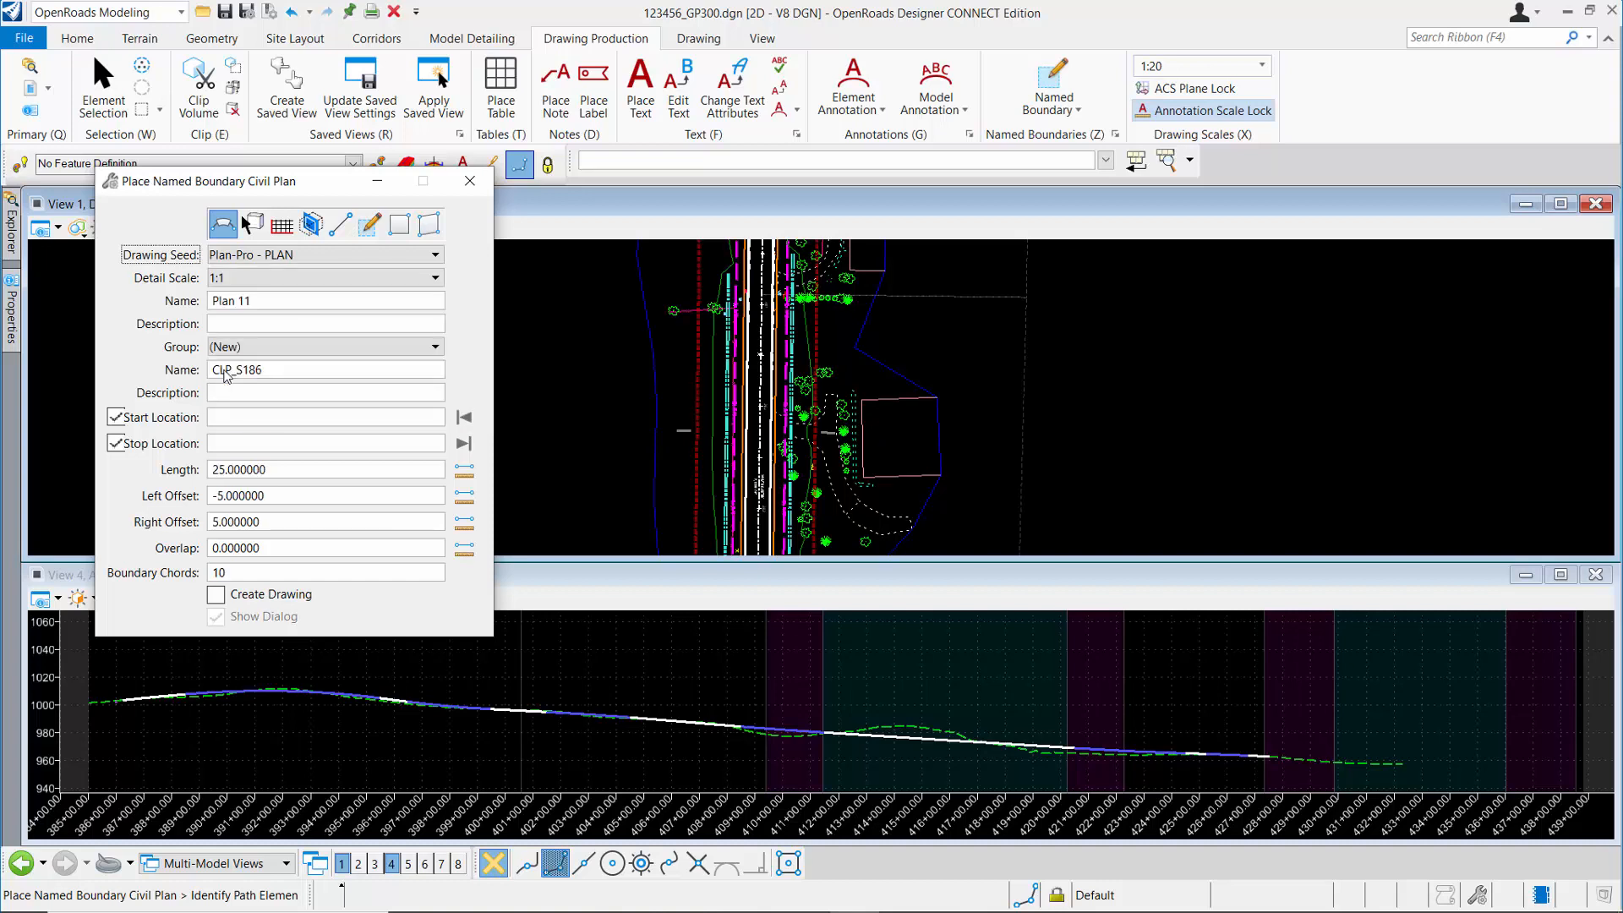
pyautogui.click(251, 283)
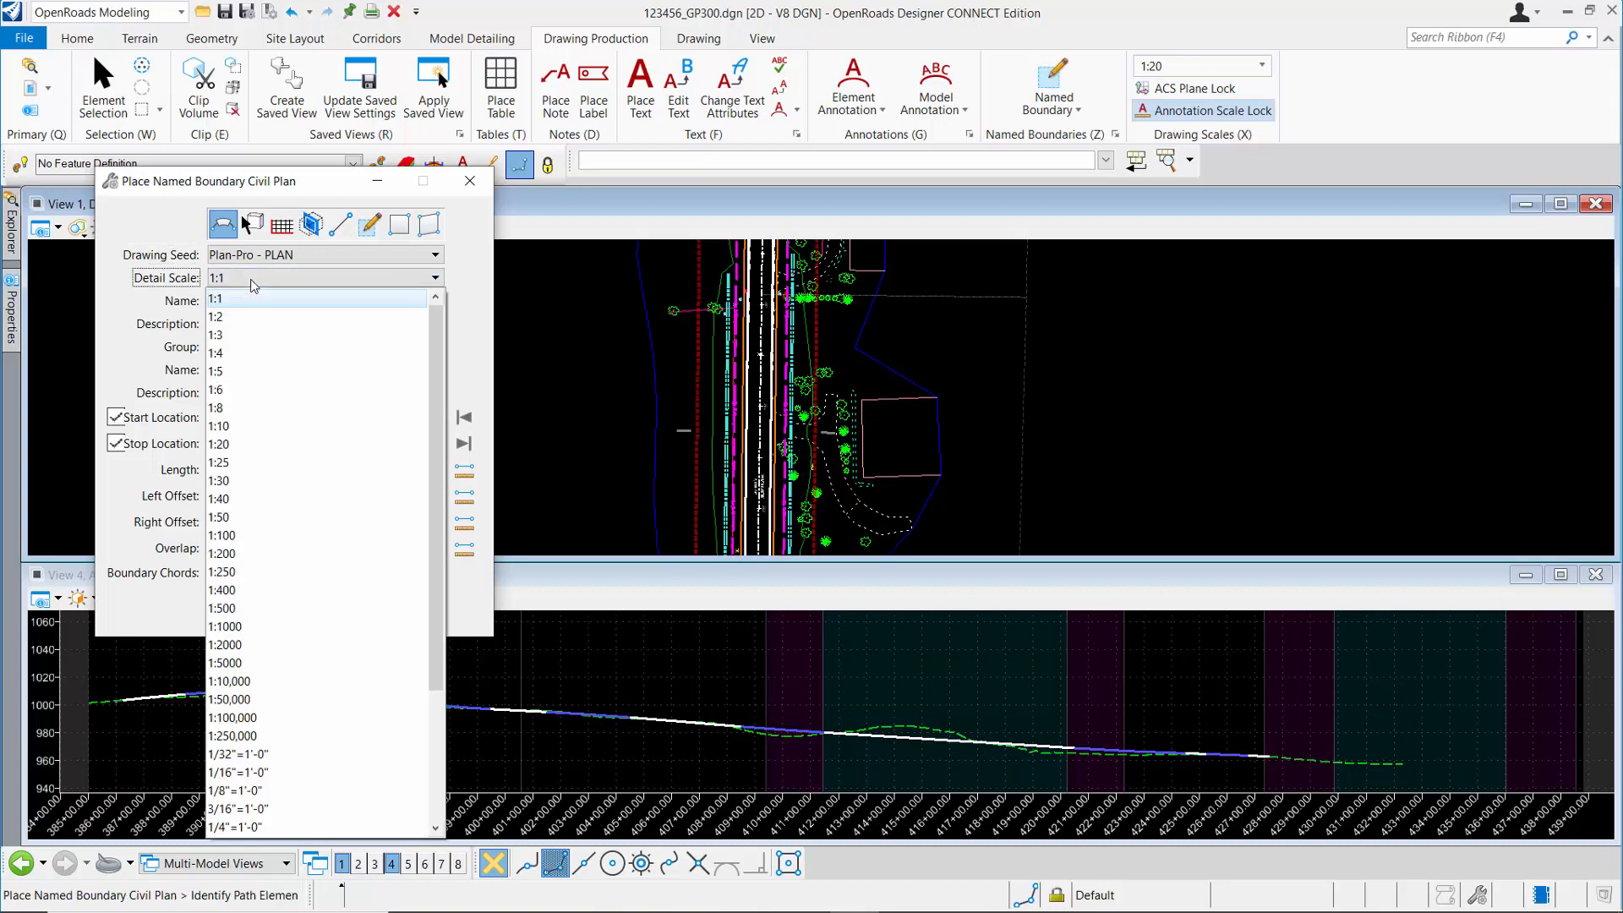
pyautogui.click(236, 445)
# - Pick the road centerline near station 391 as the boundary path and lock the start location to the path start
pyautogui.click(235, 418)
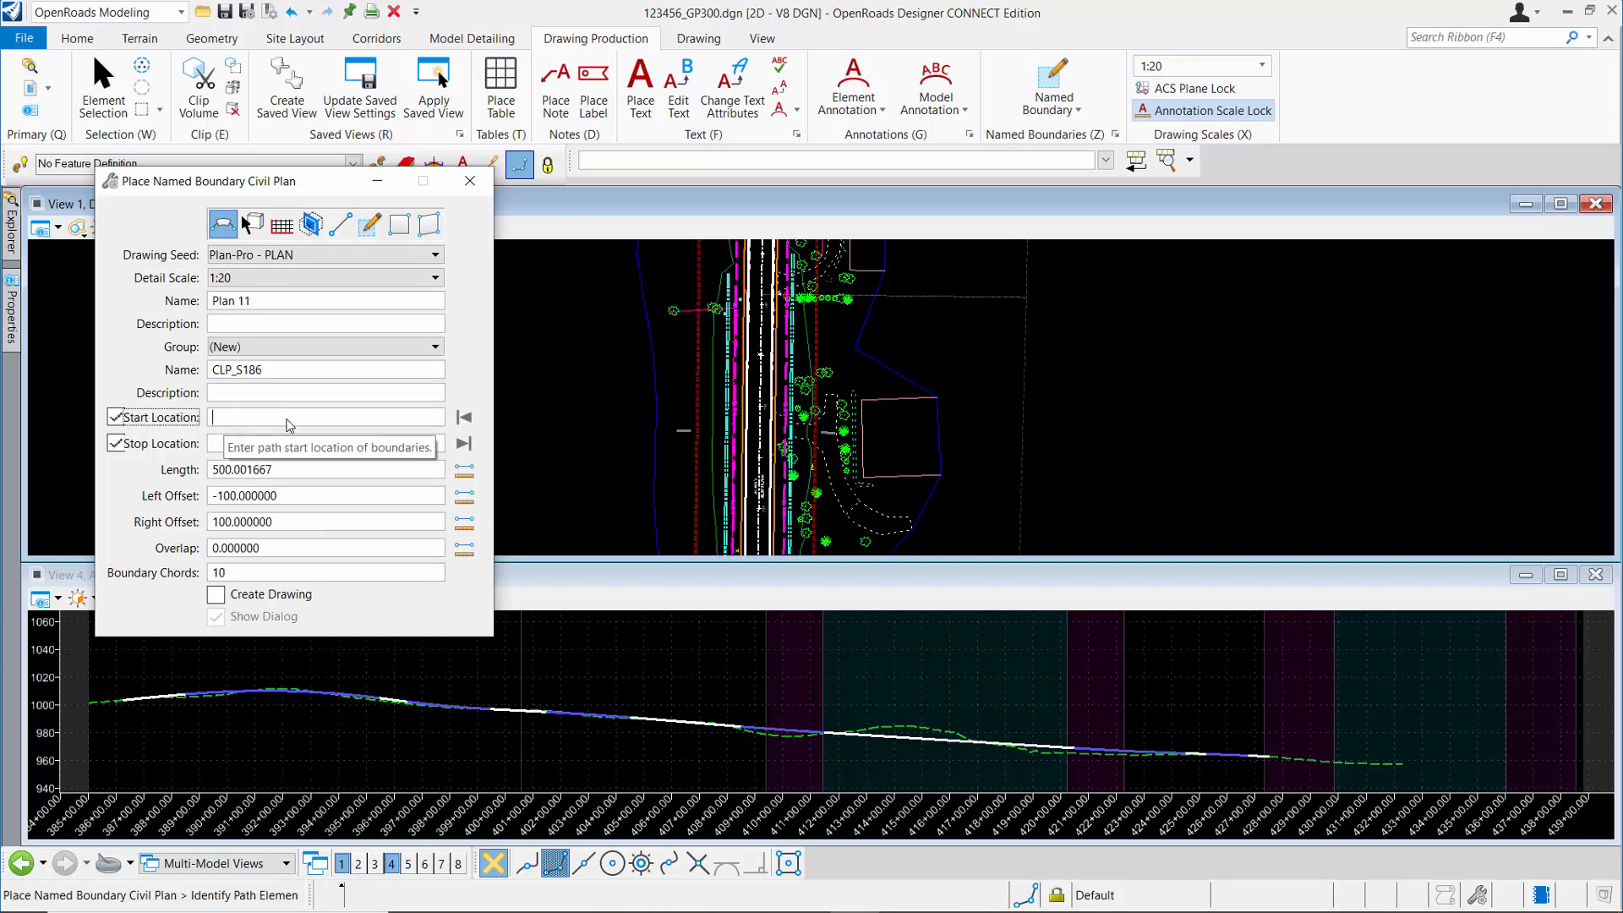
pyautogui.scroll(3, 714, 315)
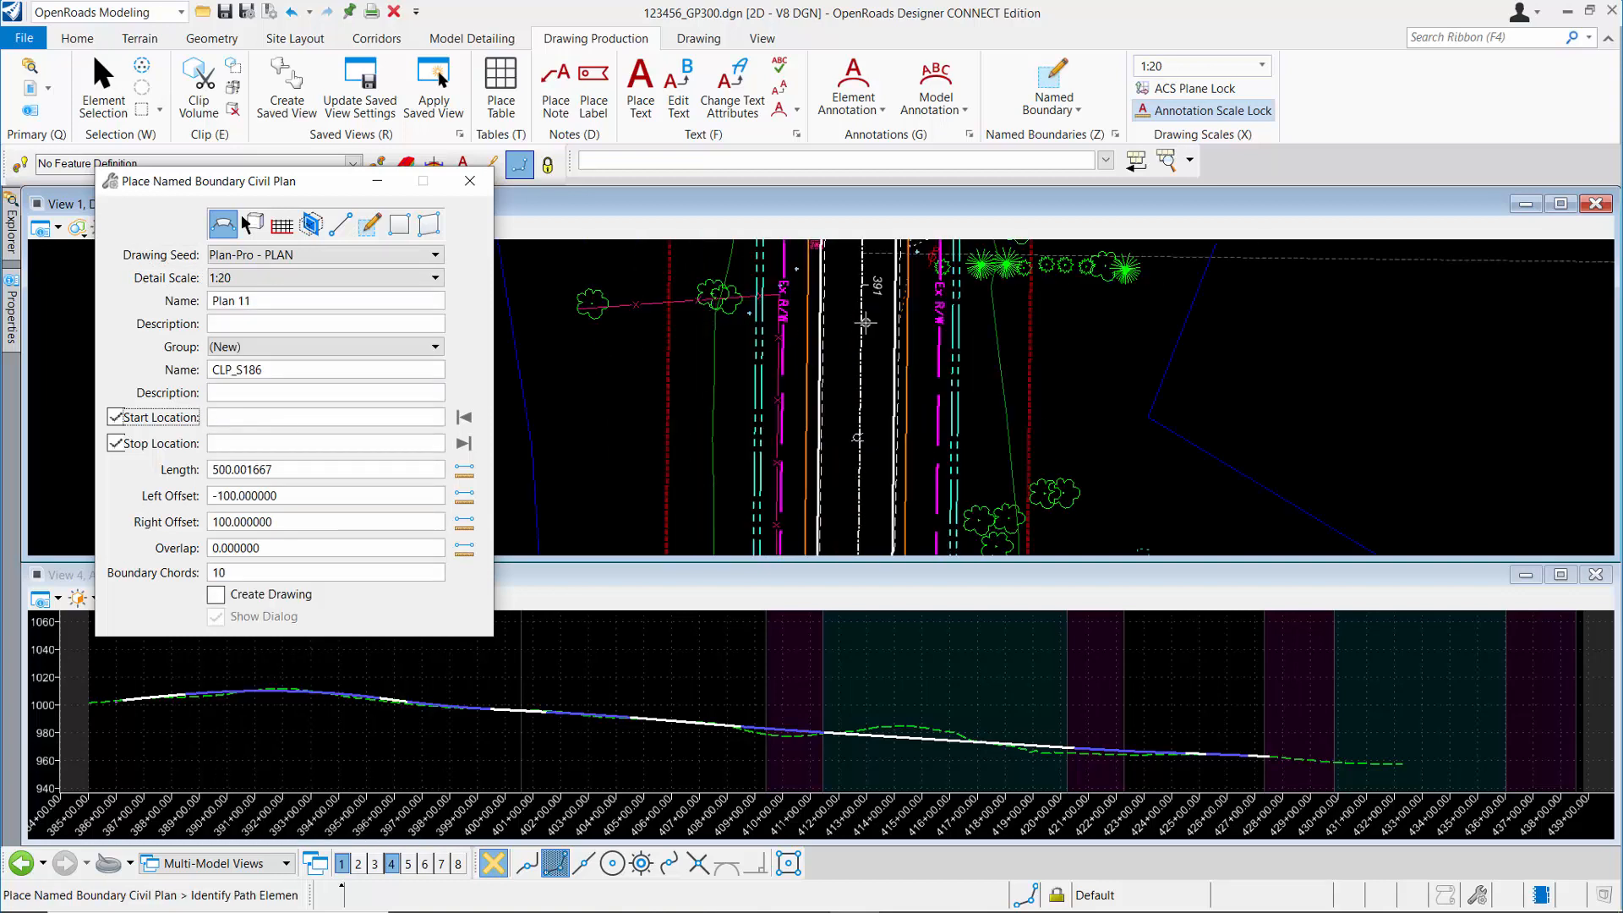
pyautogui.click(864, 322)
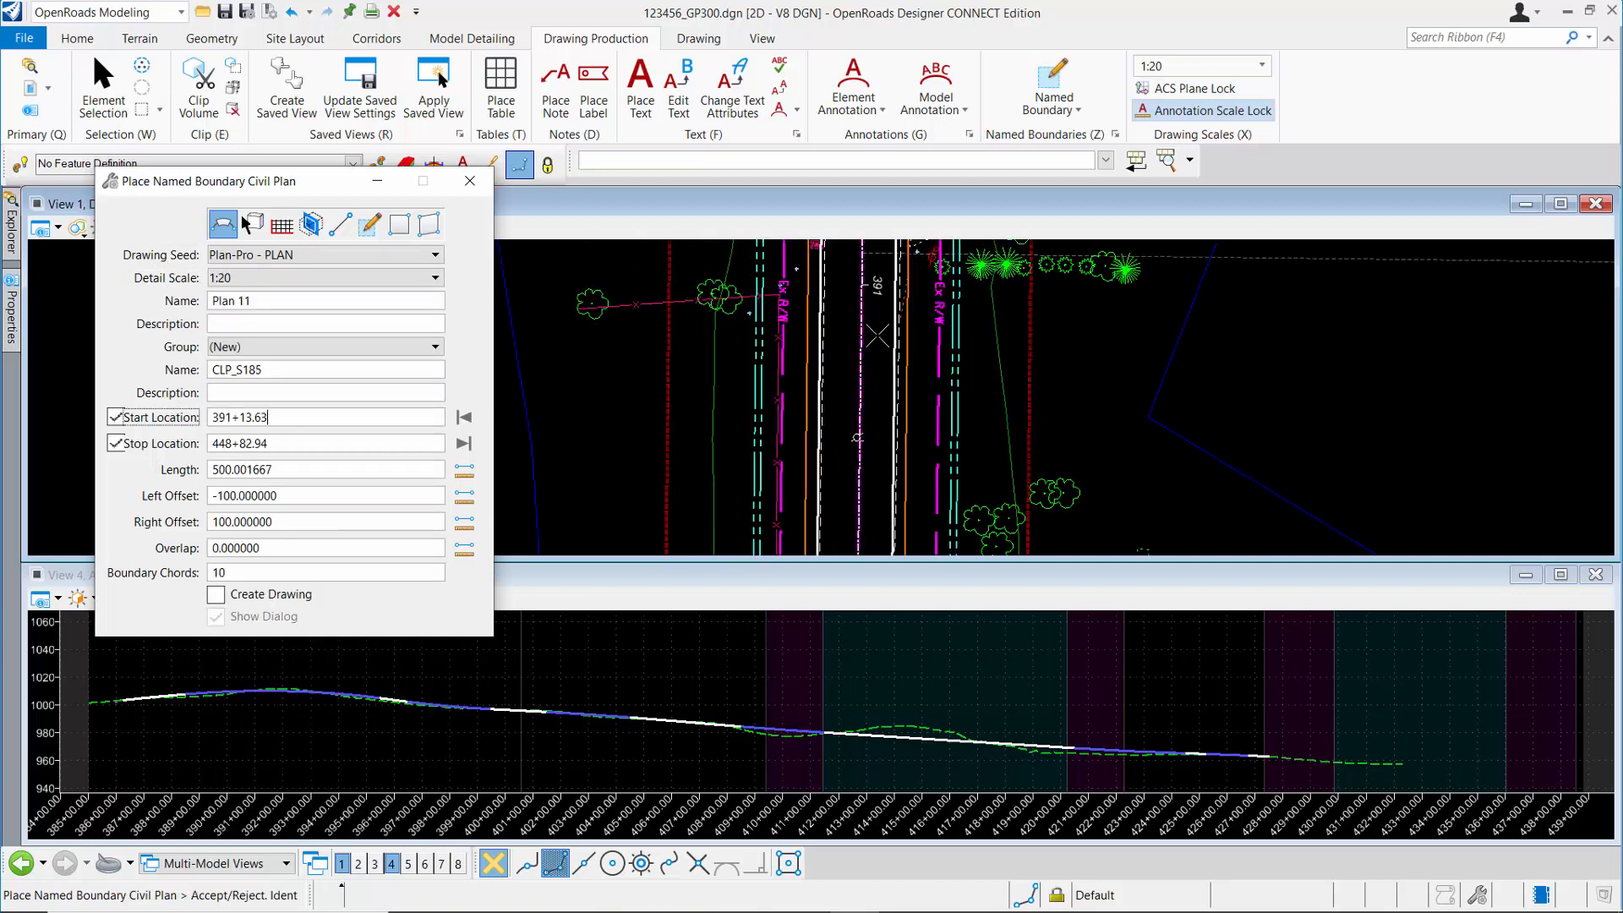
pyautogui.click(465, 419)
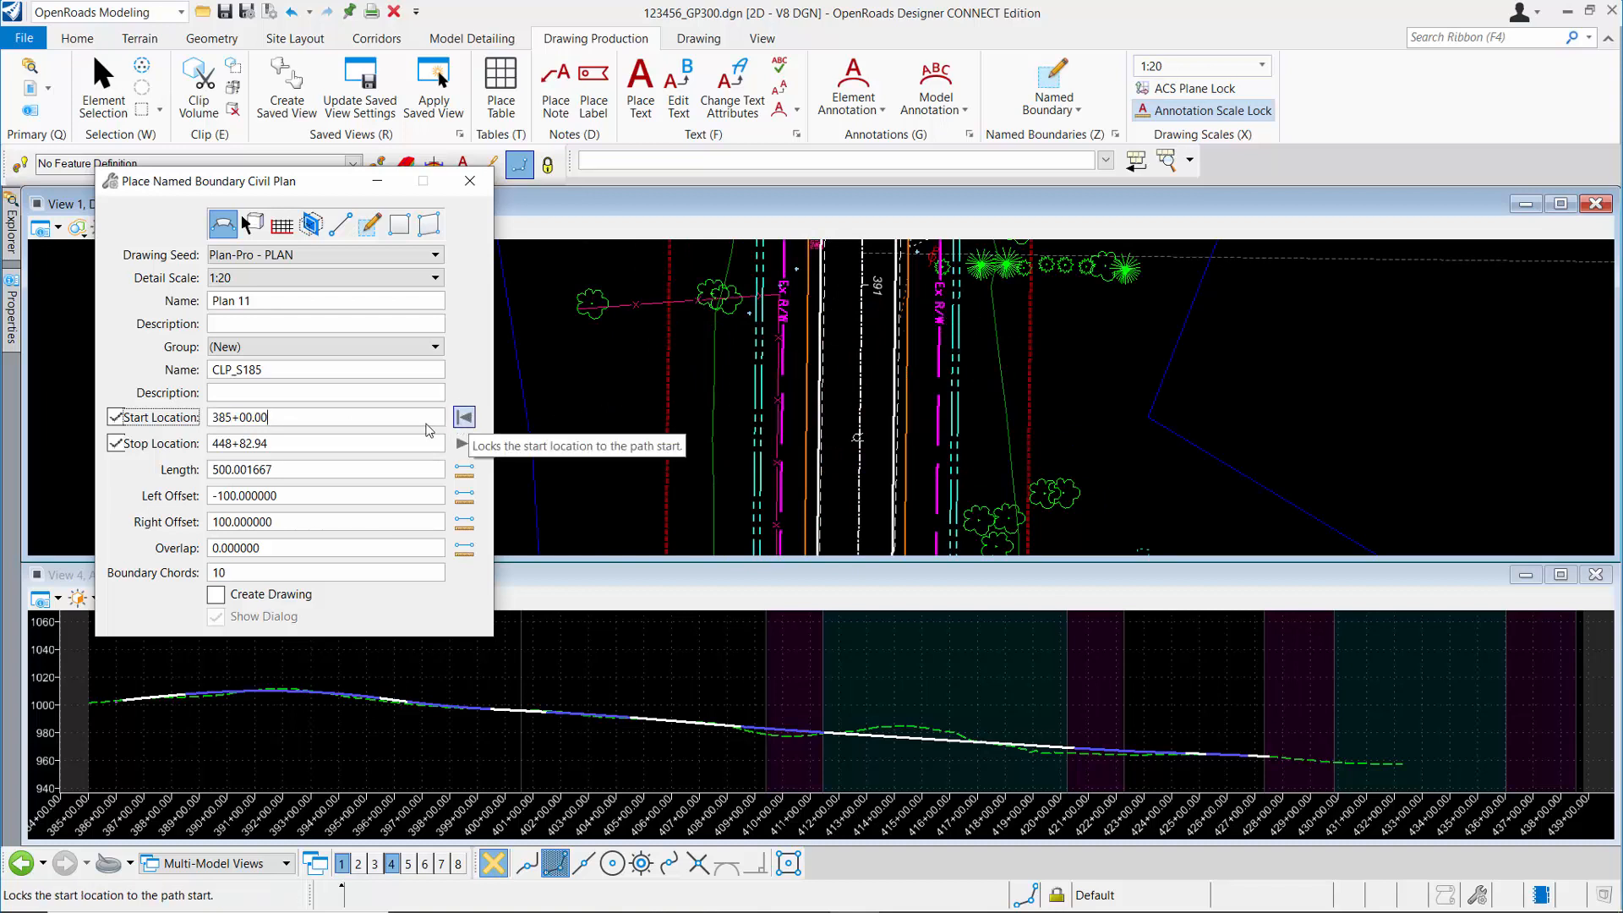
# - Set the stop location of the plan boundaries to 430+00
pyautogui.press('Tab')
pyautogui.write('4')
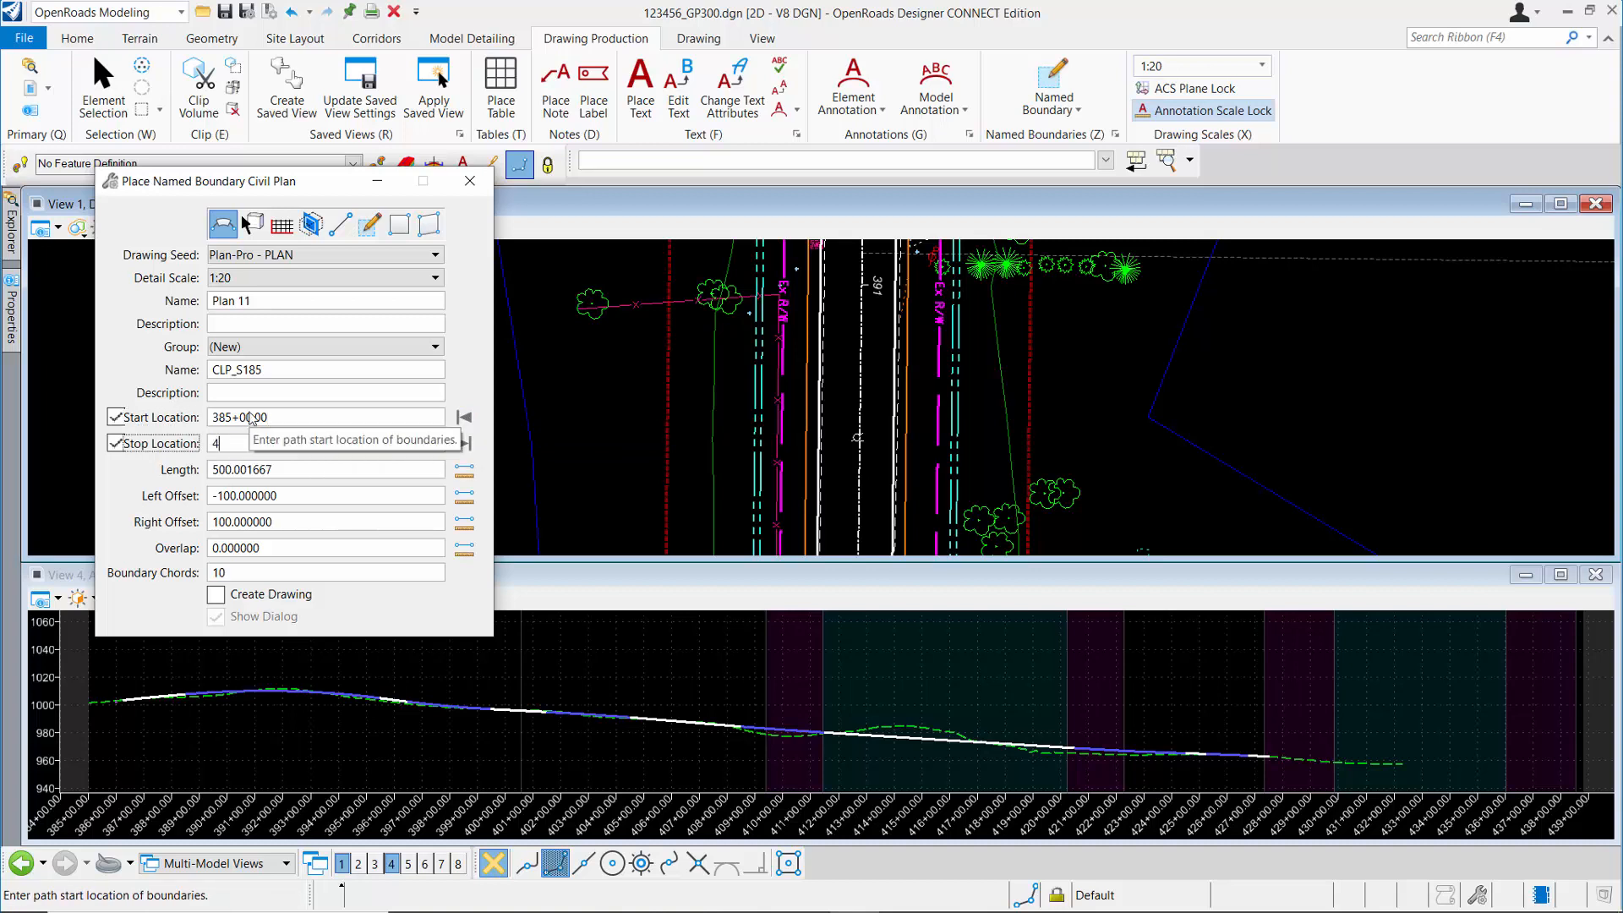
pyautogui.write('30+00')
pyautogui.press('Tab')
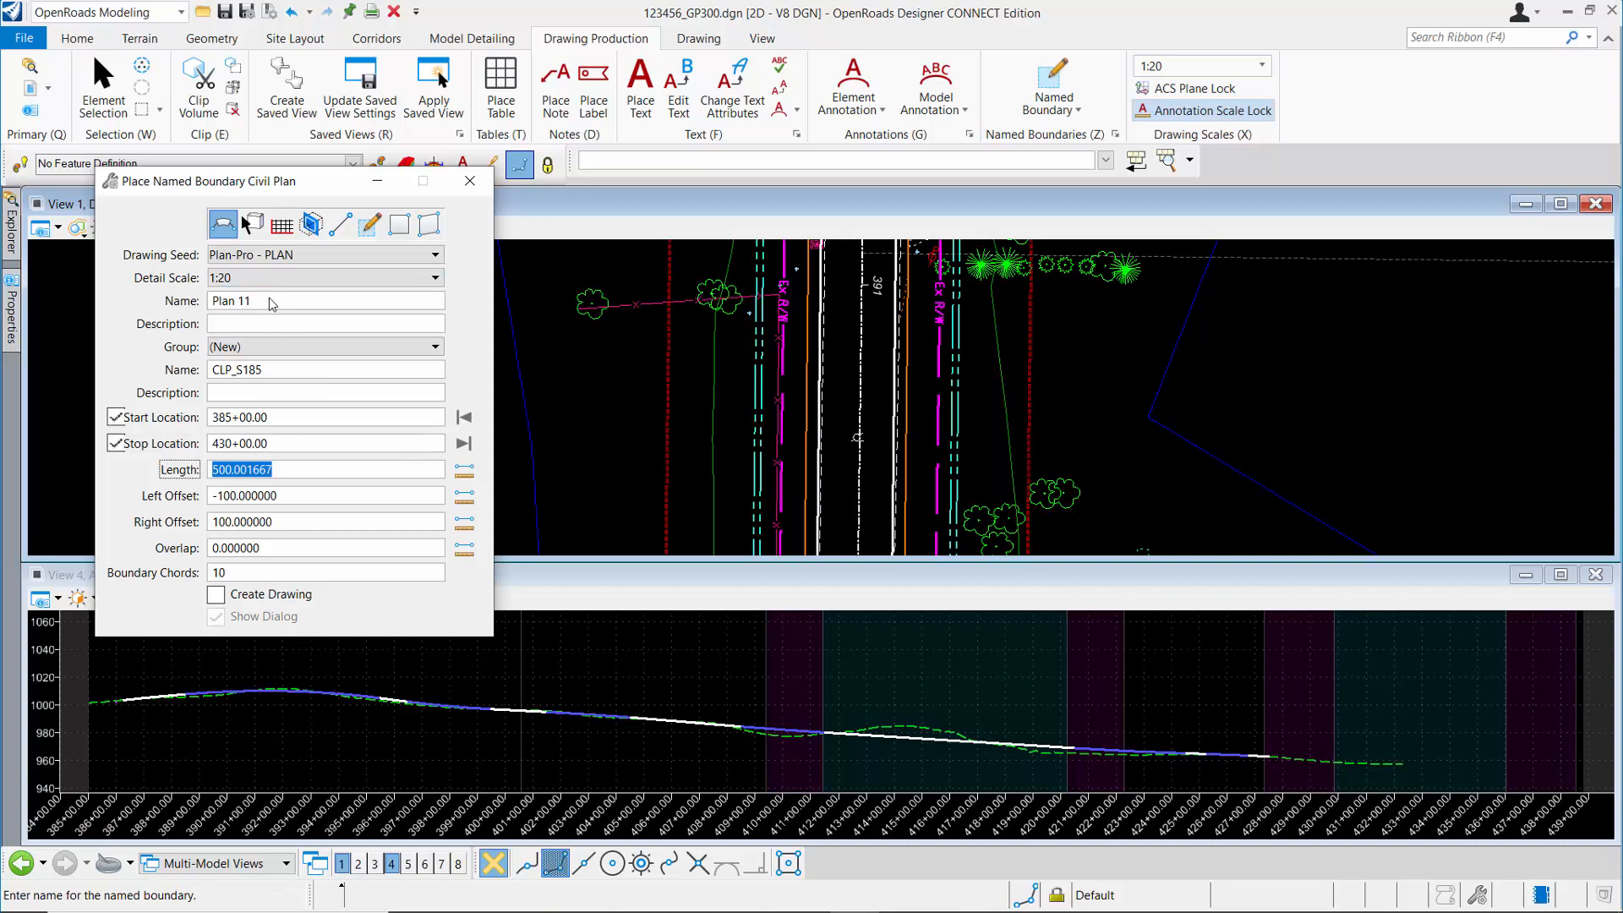
# - Rename the plan named boundary as Plan 1
pyautogui.click(294, 302)
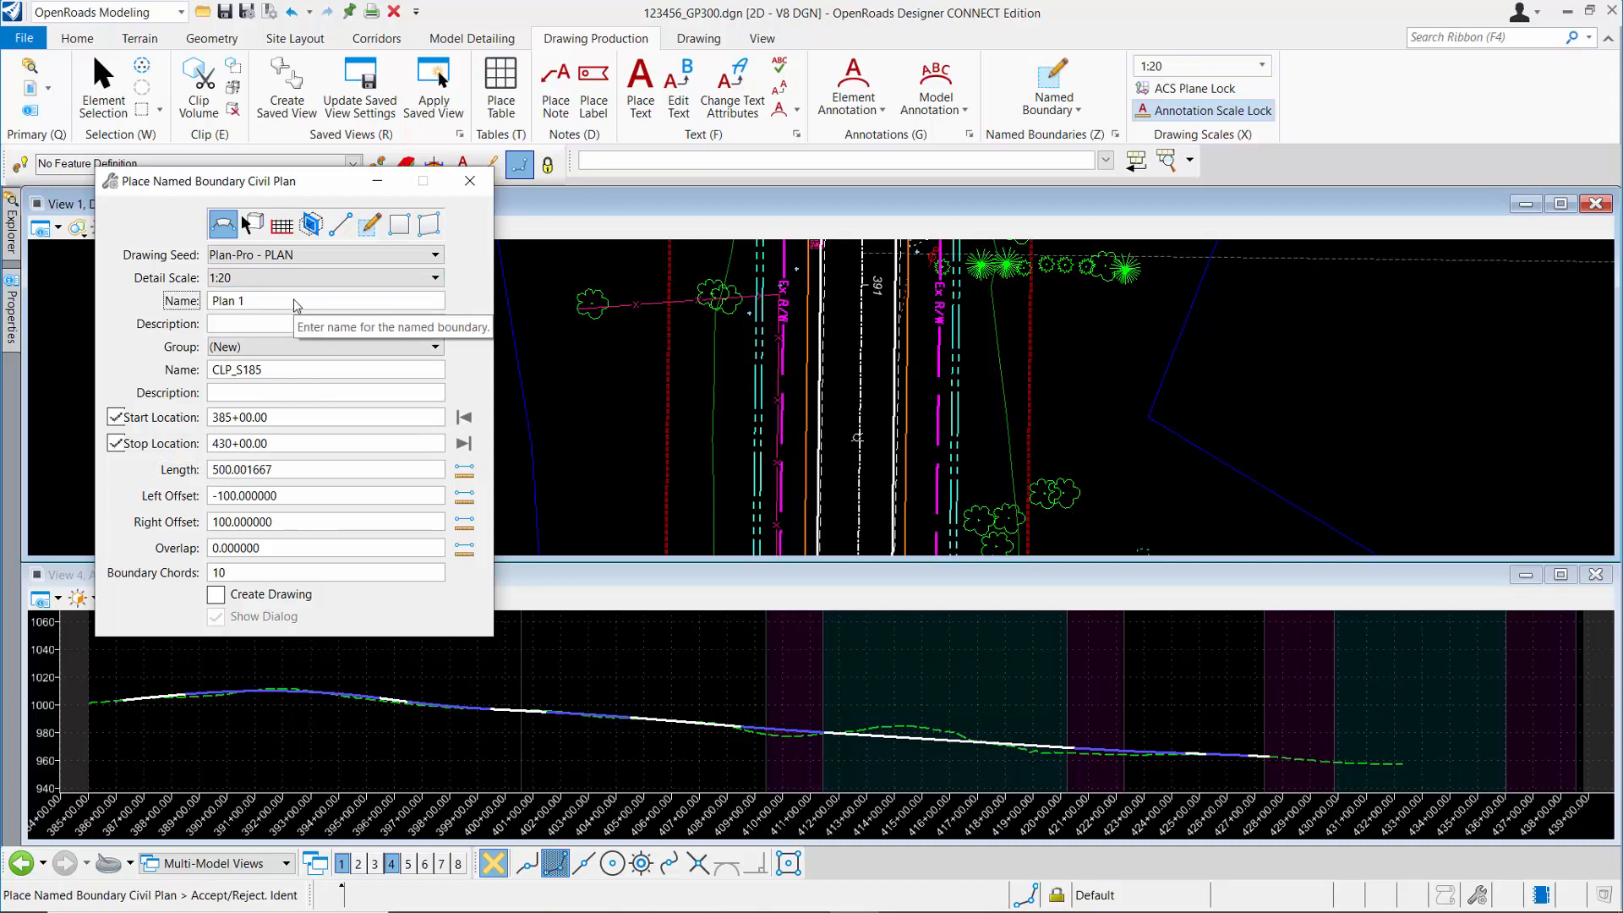
pyautogui.press('Tab')
pyautogui.click(290, 368)
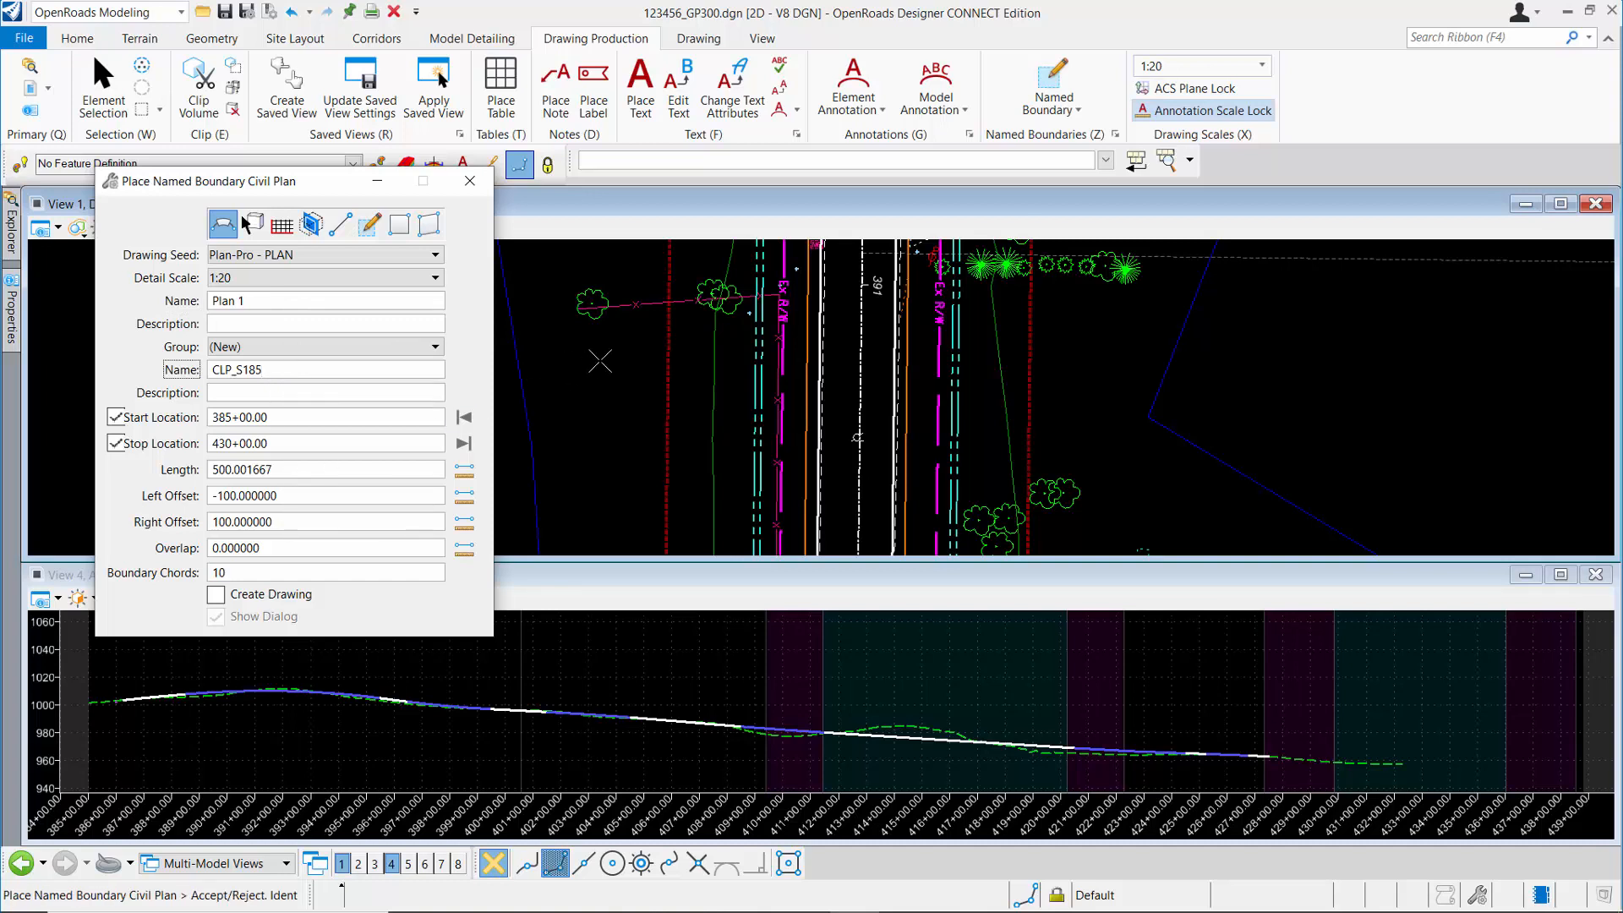
# - Examine the previewed plan boundaries along the alignment, checking the sheet breaks at the side road, the culvert and the alignment's beginning
pyautogui.scroll(-4, 600, 359)
pyautogui.moveTo(592, 355); pyautogui.dragTo(751, 450, button='middle')
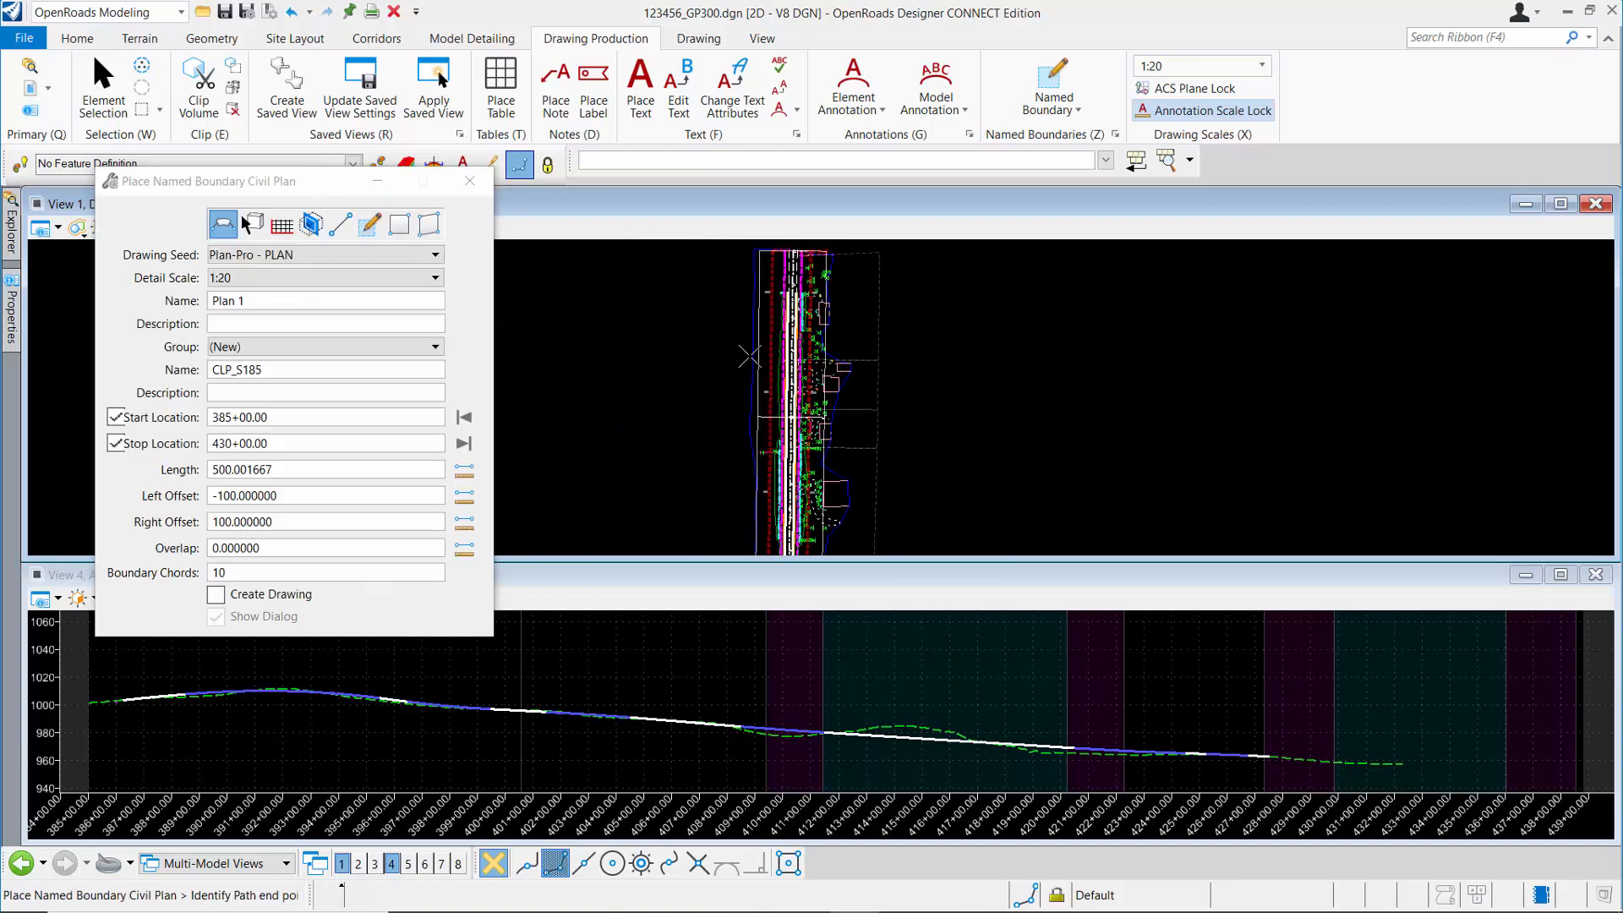
pyautogui.scroll(-2, 734, 440)
pyautogui.scroll(-2, 734, 439)
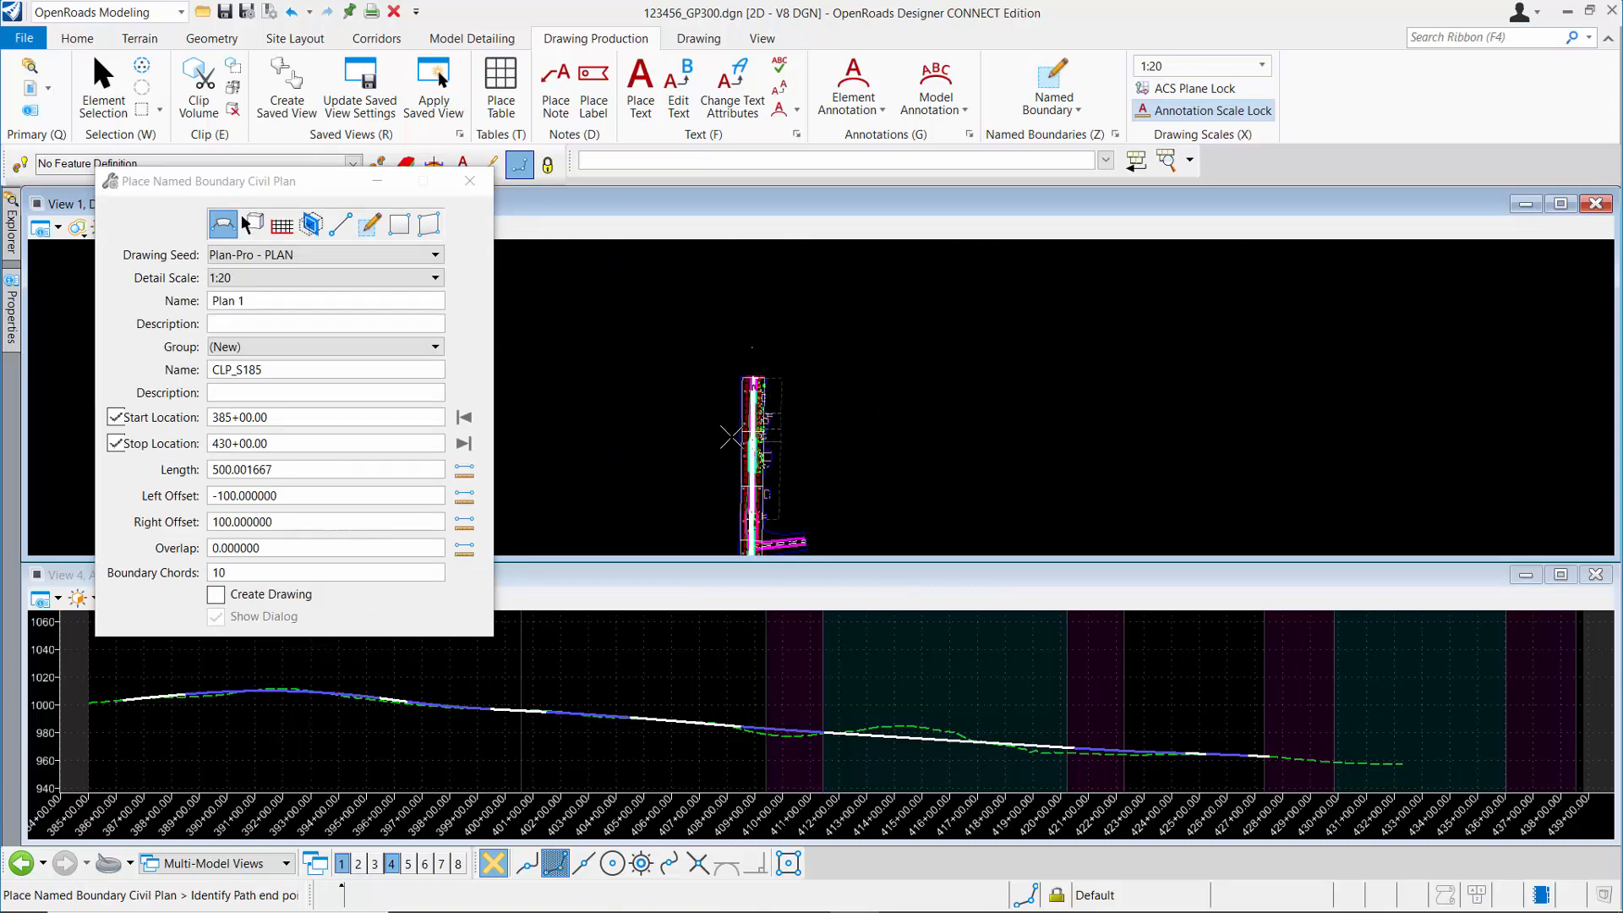
pyautogui.moveTo(809, 493); pyautogui.dragTo(818, 361, button='middle')
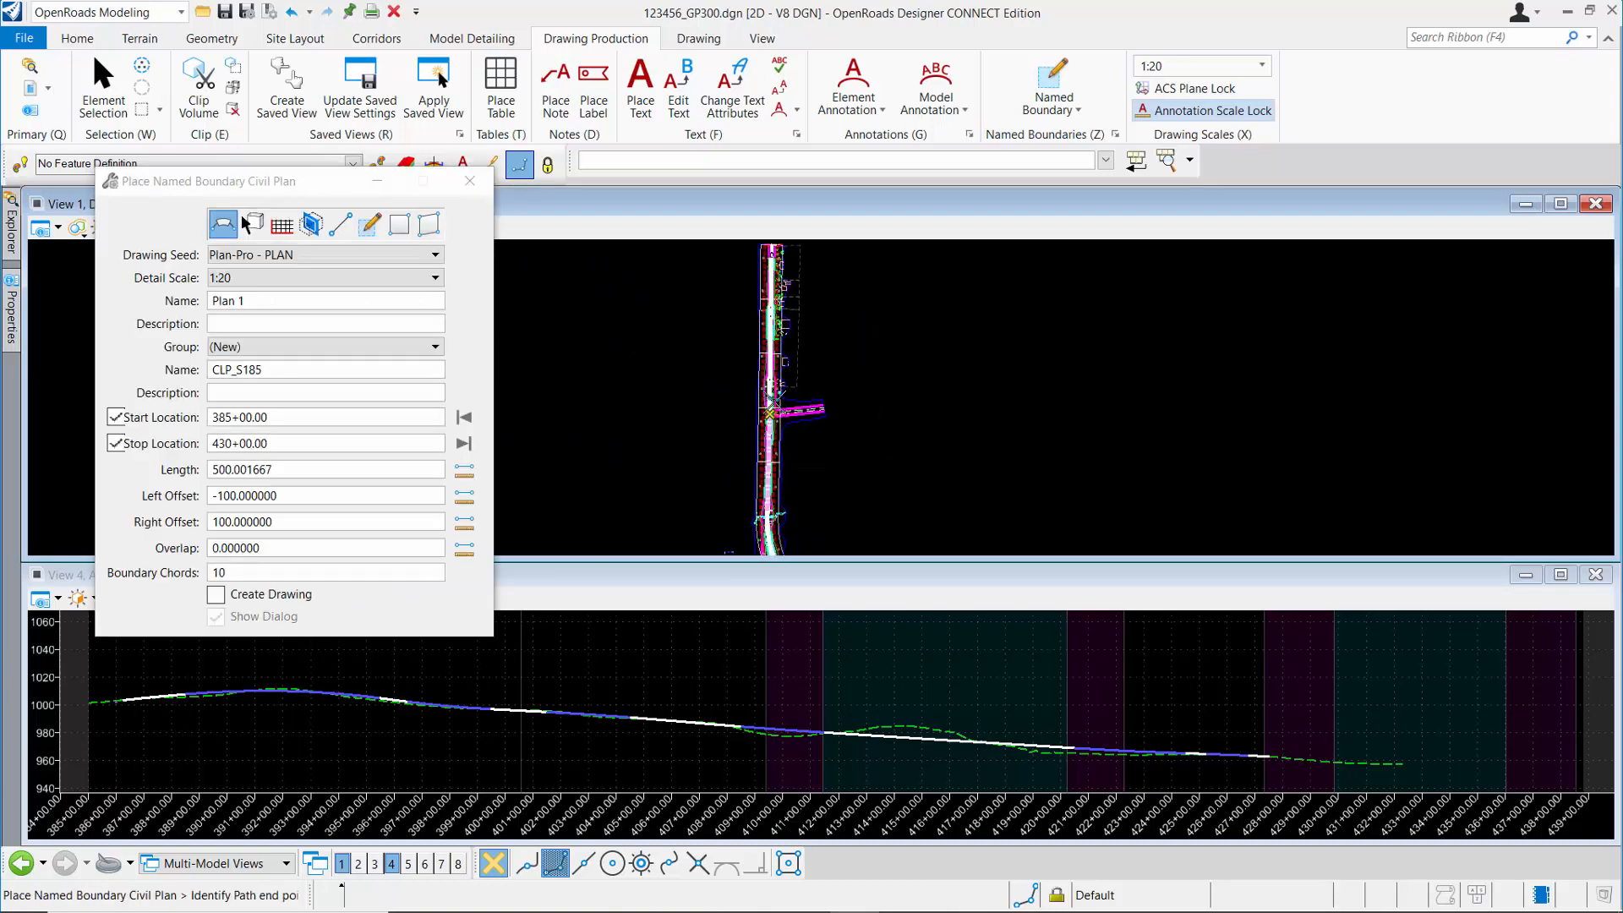
pyautogui.scroll(4, 769, 399)
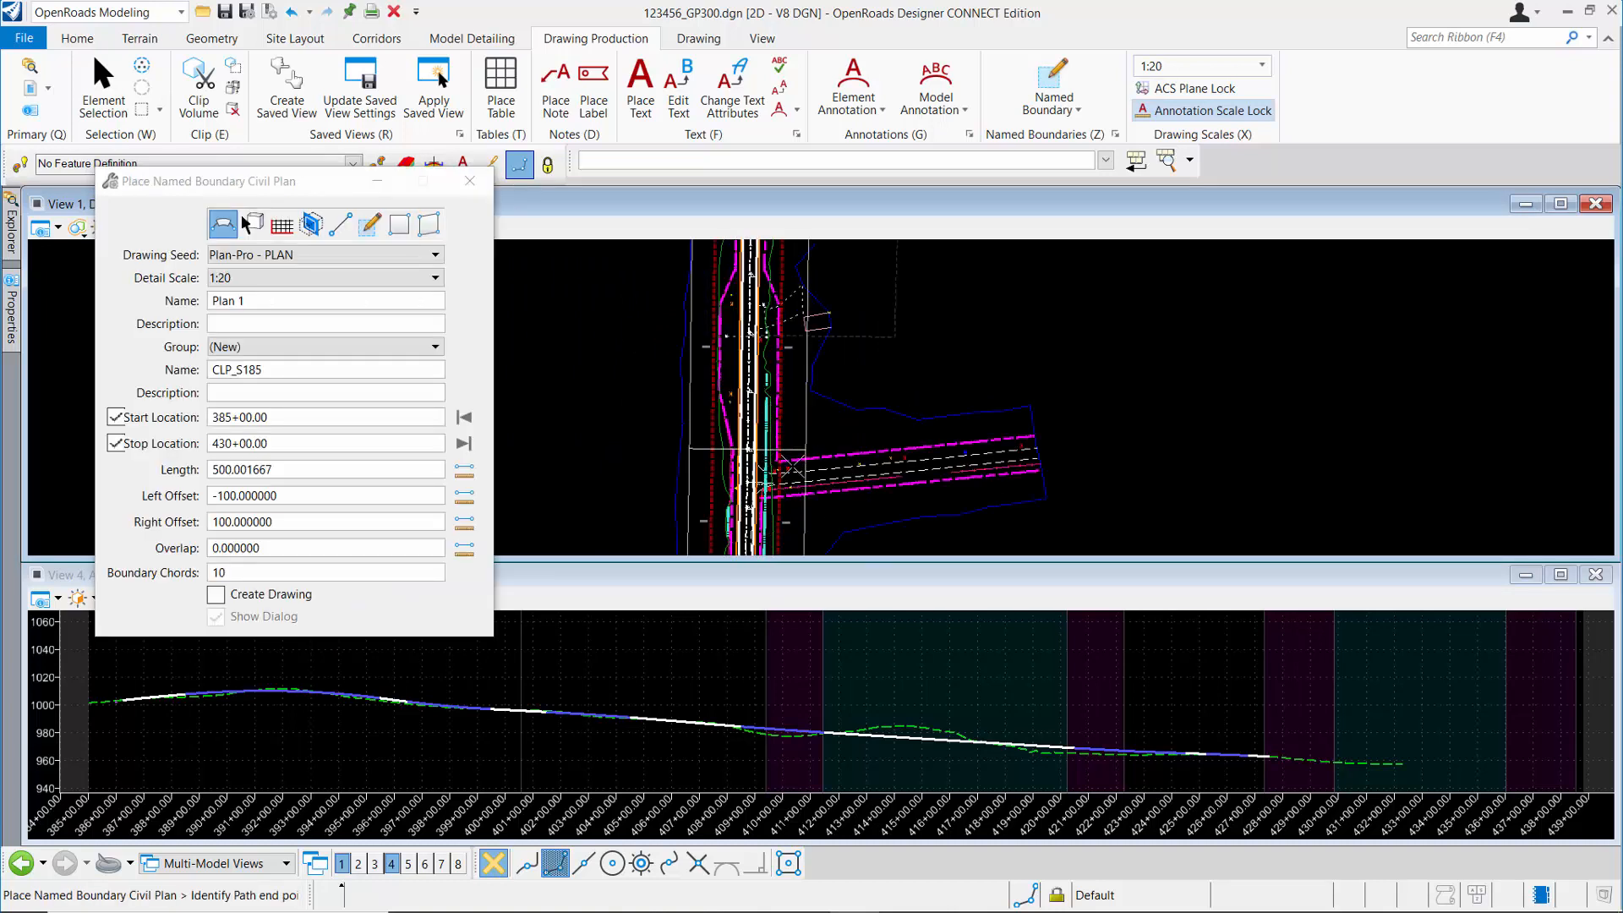
pyautogui.scroll(-4, 846, 427)
pyautogui.scroll(5, 870, 405)
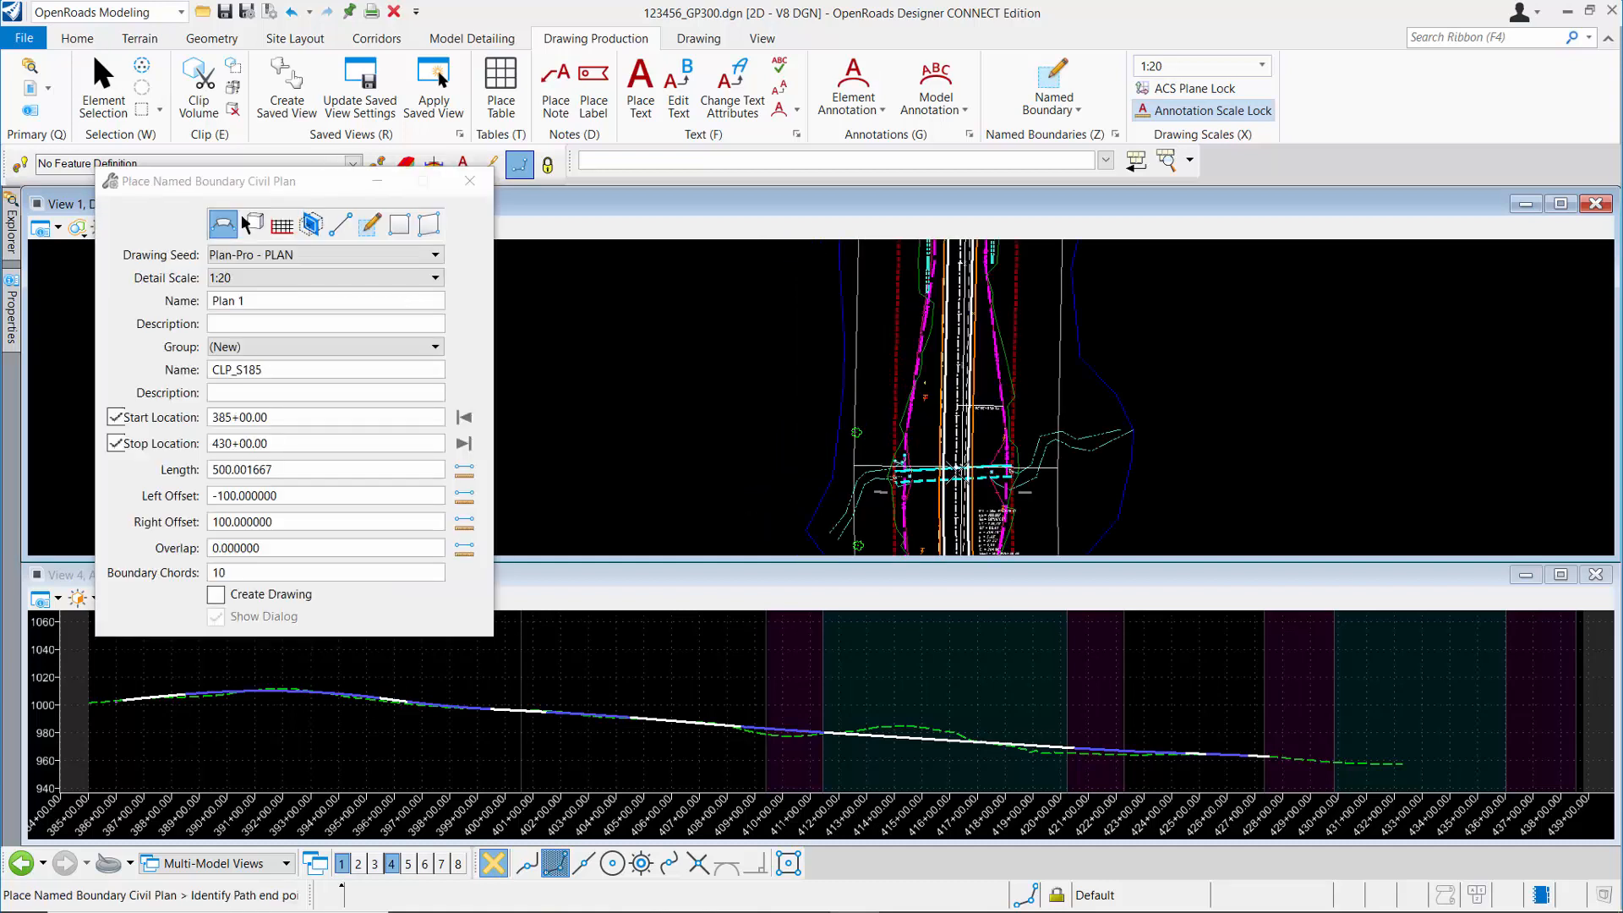
pyautogui.scroll(-5, 954, 418)
pyautogui.moveTo(1032, 339); pyautogui.dragTo(1004, 470, button='middle')
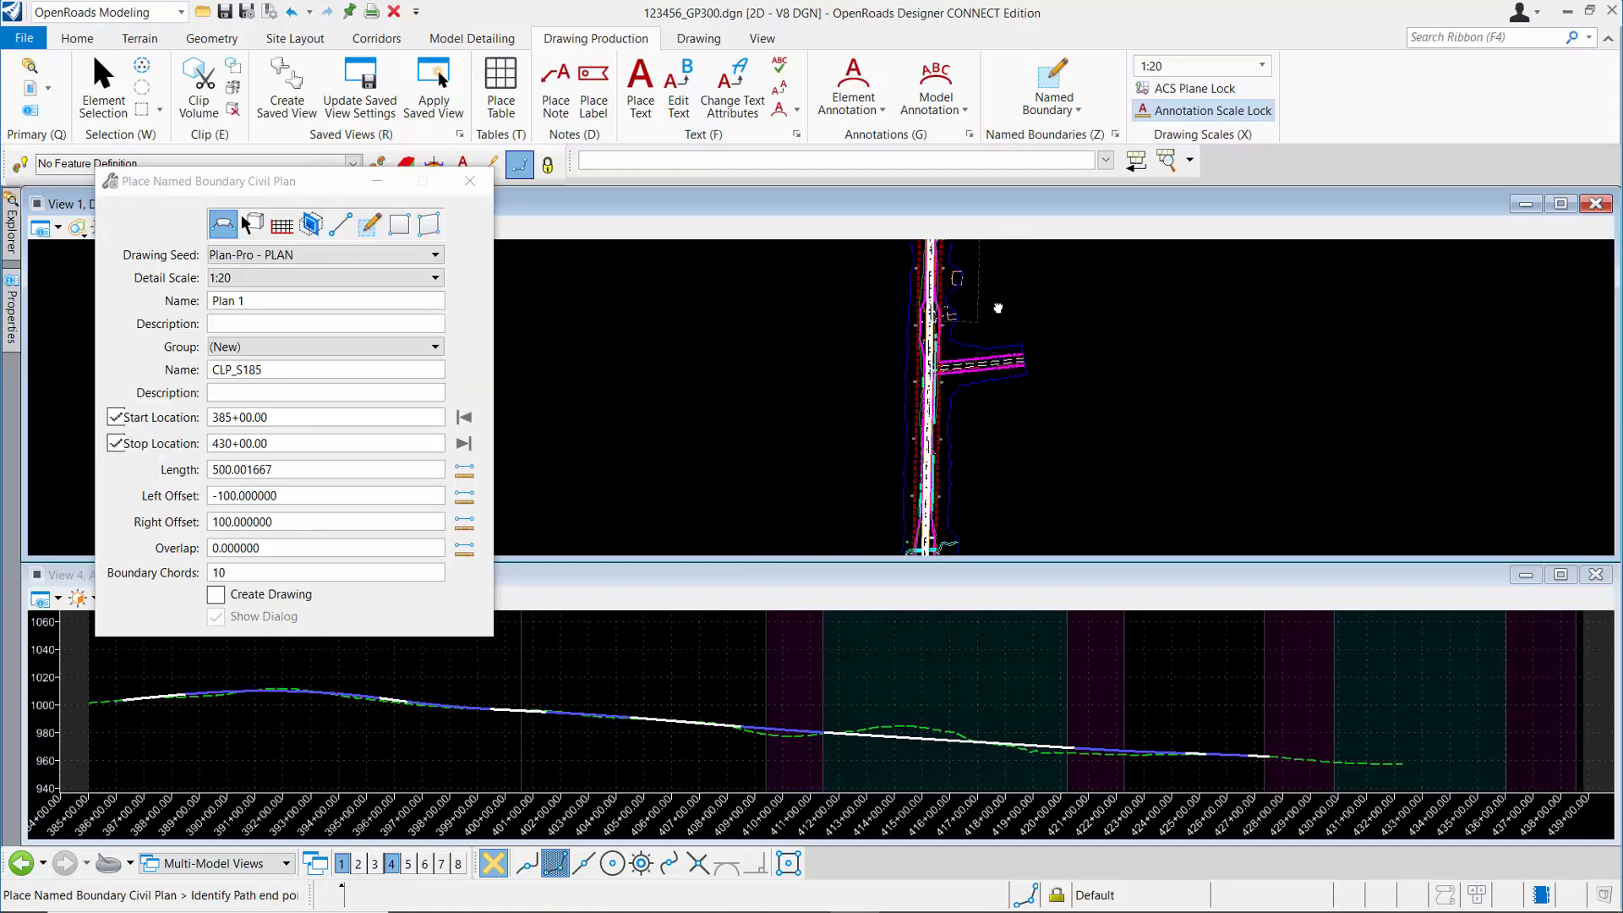
pyautogui.moveTo(997, 308); pyautogui.dragTo(942, 537, button='middle')
pyautogui.scroll(3, 881, 425)
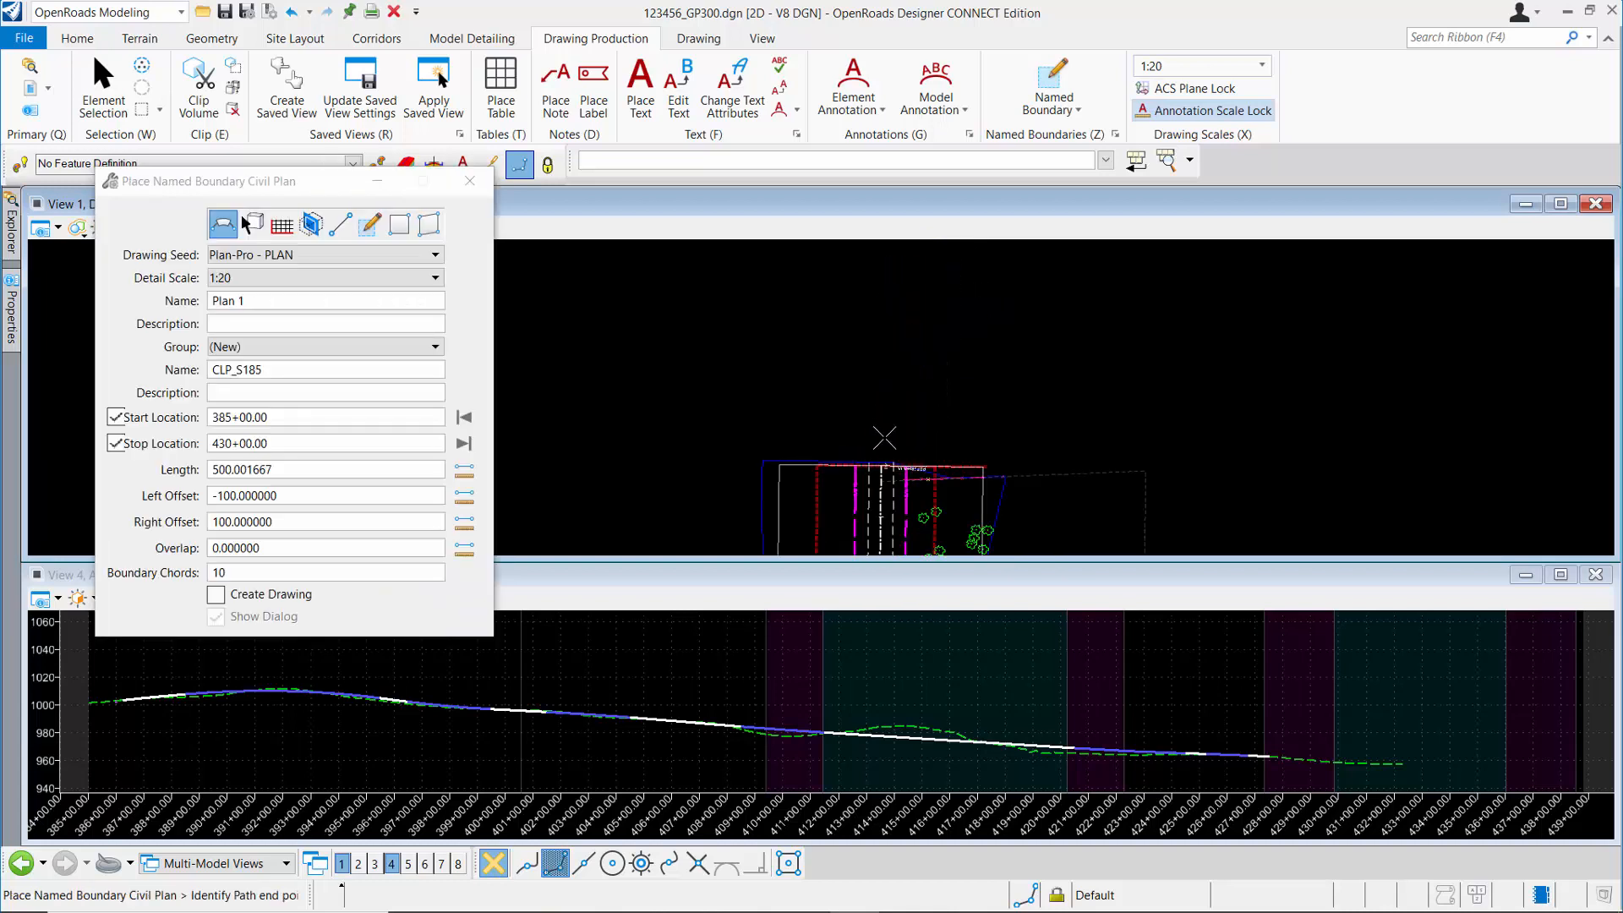
# - Set the plan boundaries' start location to 384+00.00 and stop location to 429+00.00
pyautogui.click(283, 419)
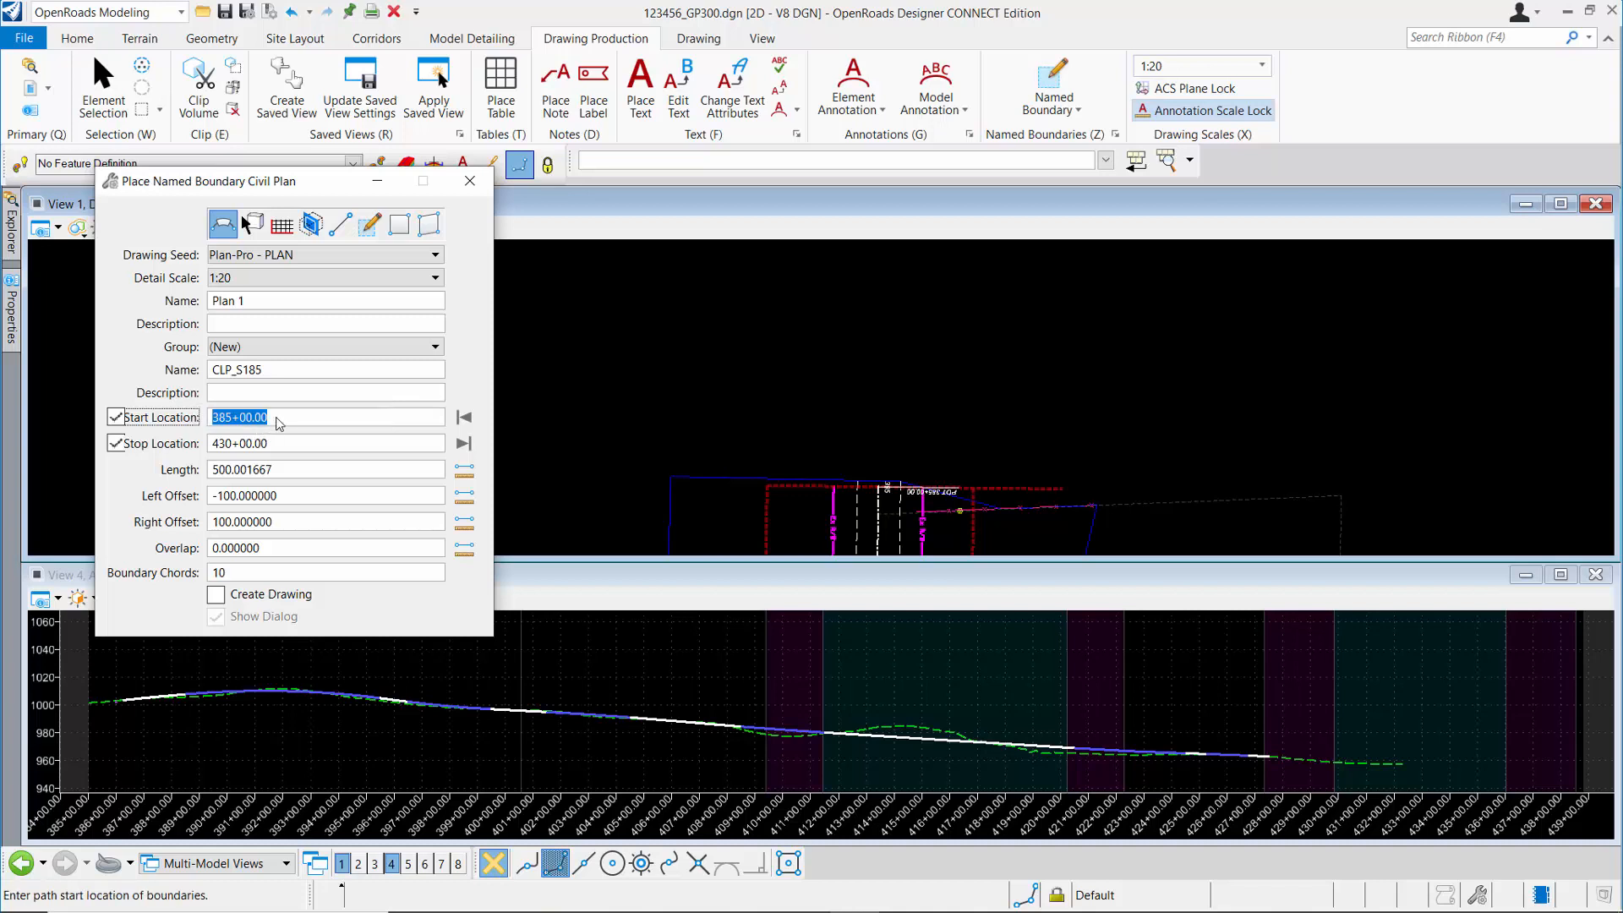
pyautogui.write('384')
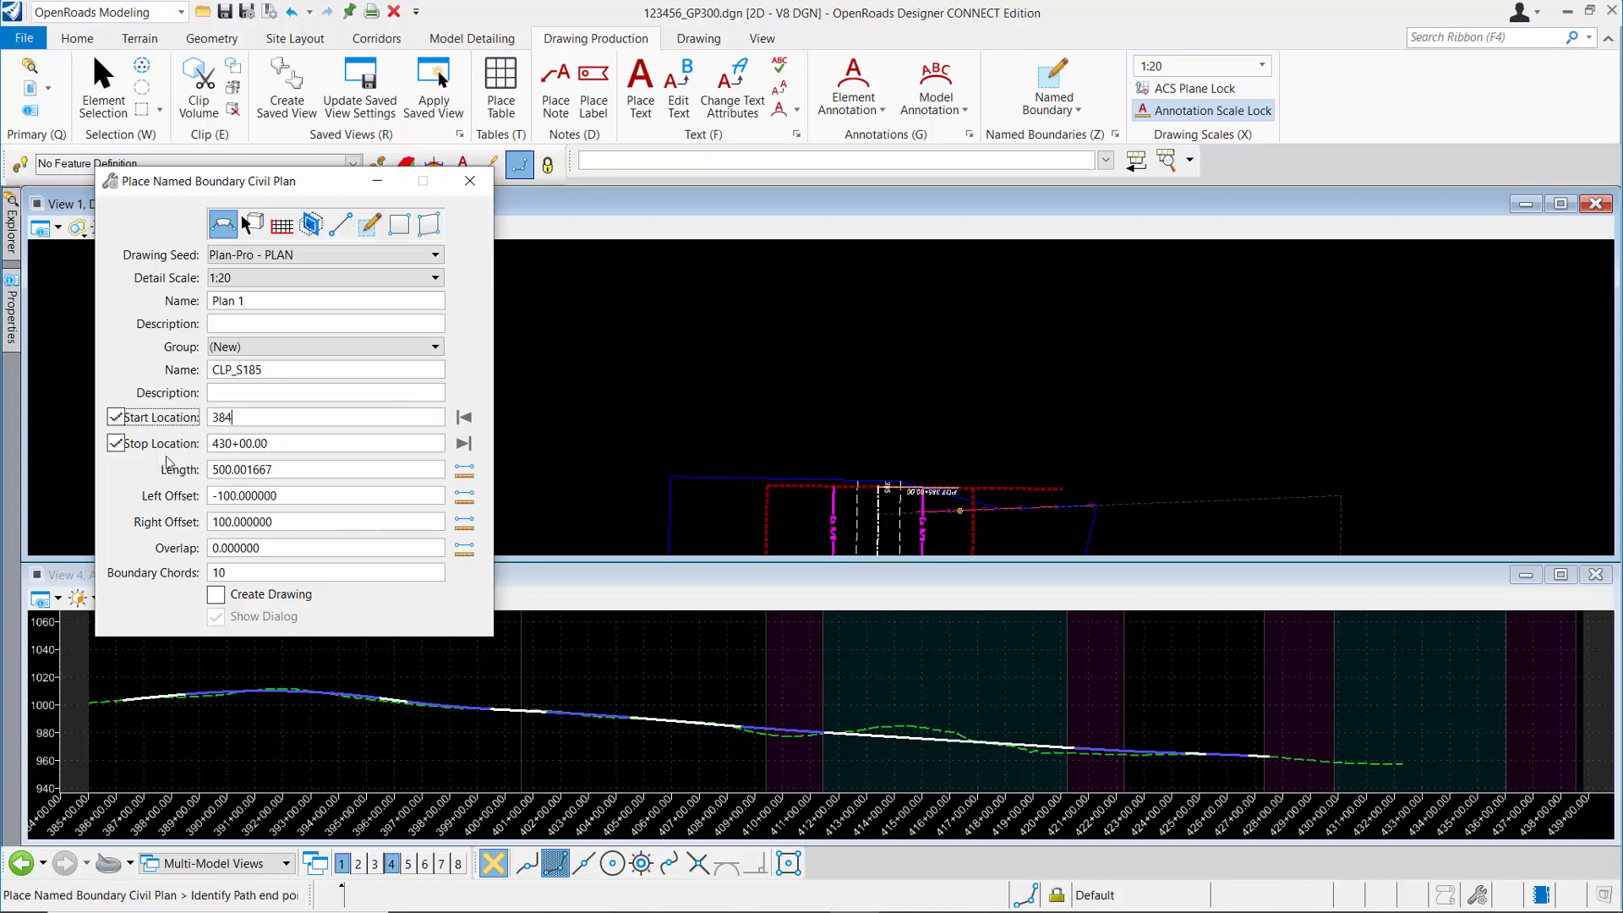
pyautogui.write('+00.00')
pyautogui.press('Tab')
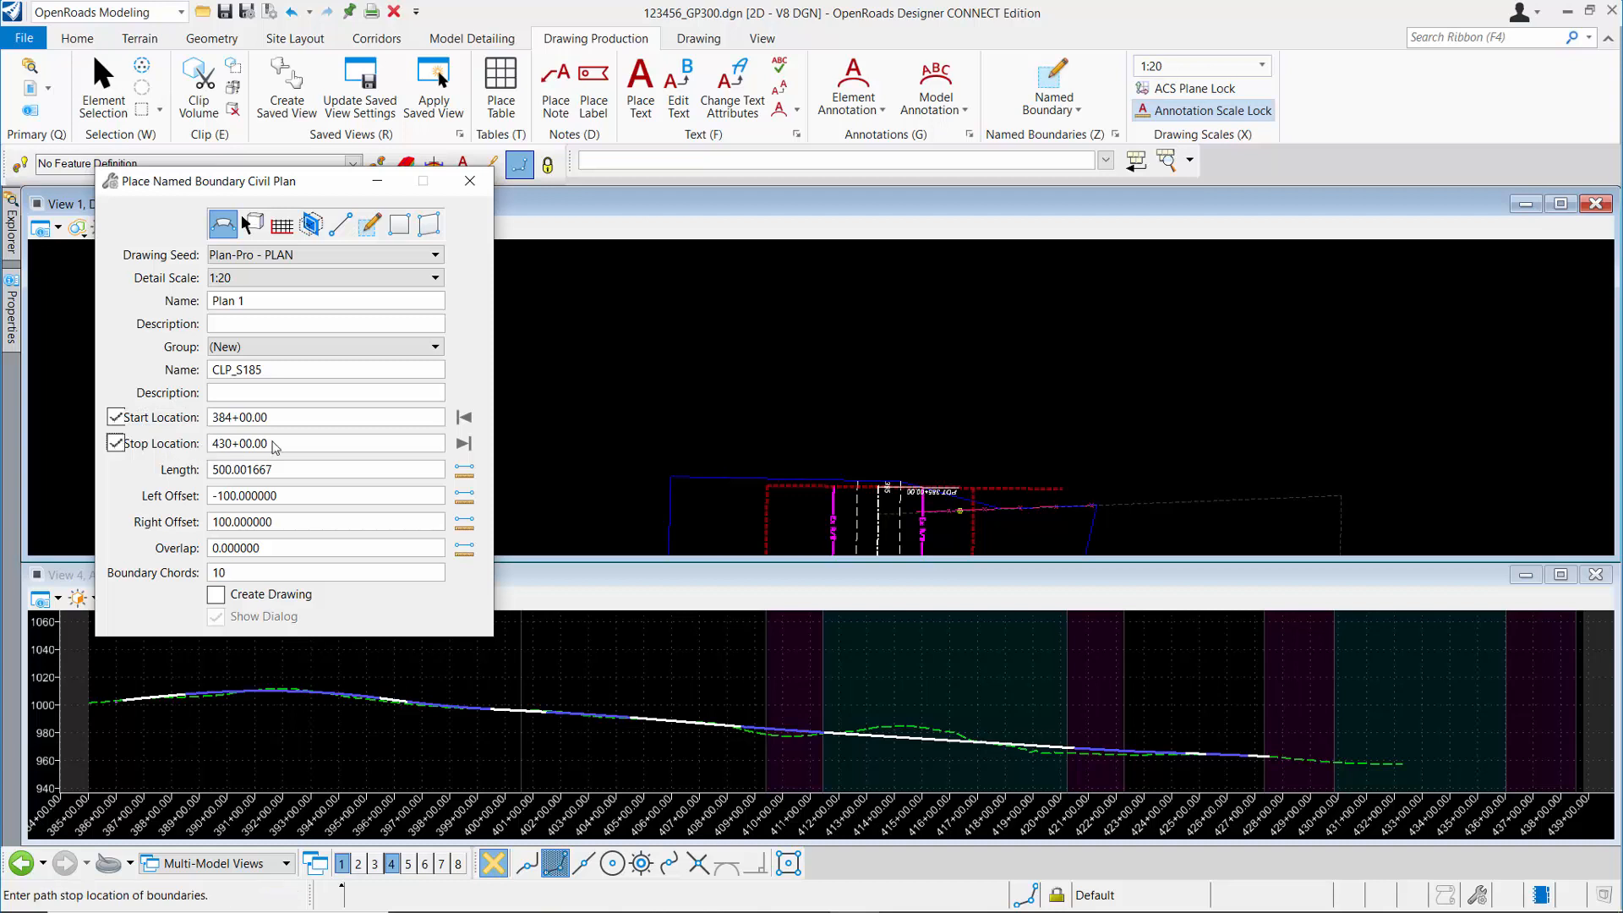
pyautogui.press('Tab')
pyautogui.write('42')
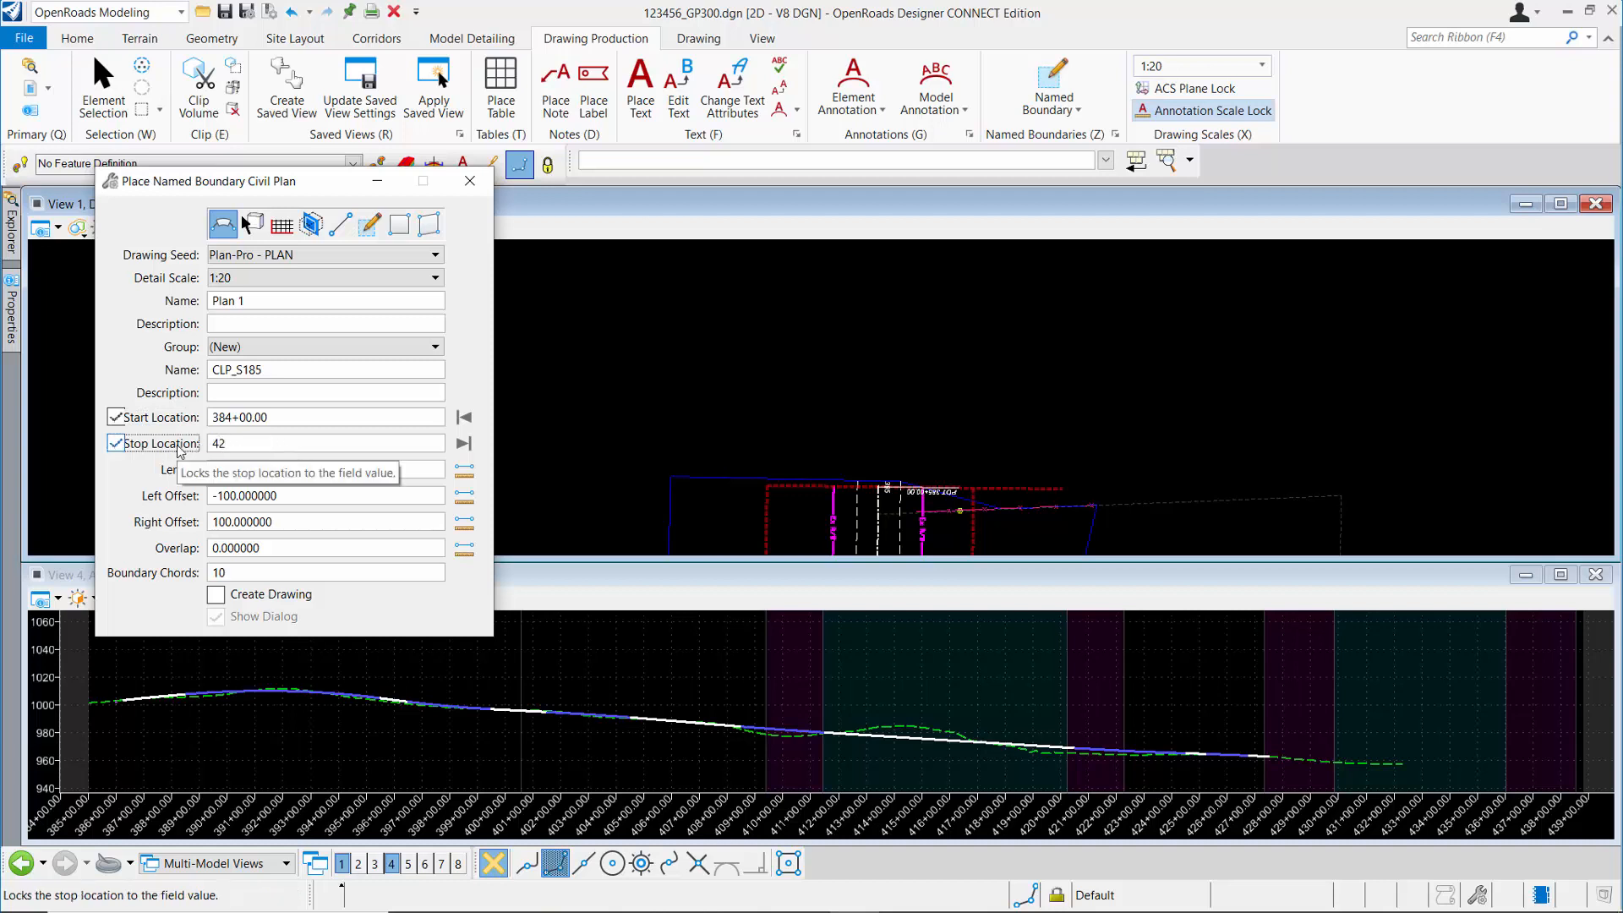
pyautogui.press('Tab')
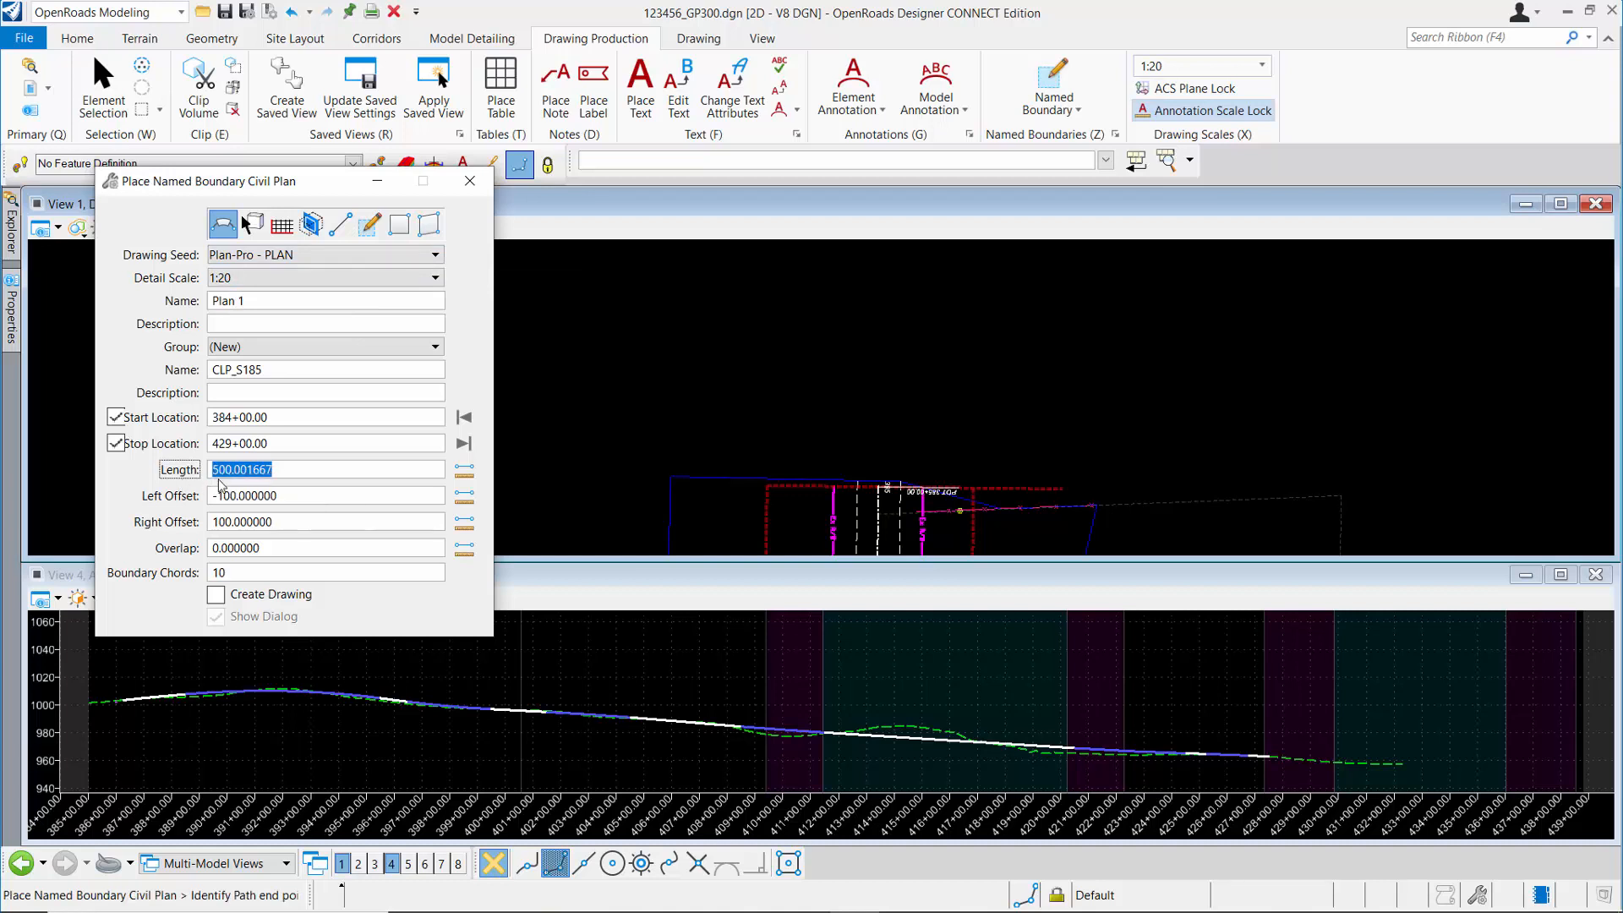
# - Set the boundary length to 500 and place the plan named boundaries along the alignment
pyautogui.write('500')
pyautogui.press('Tab')
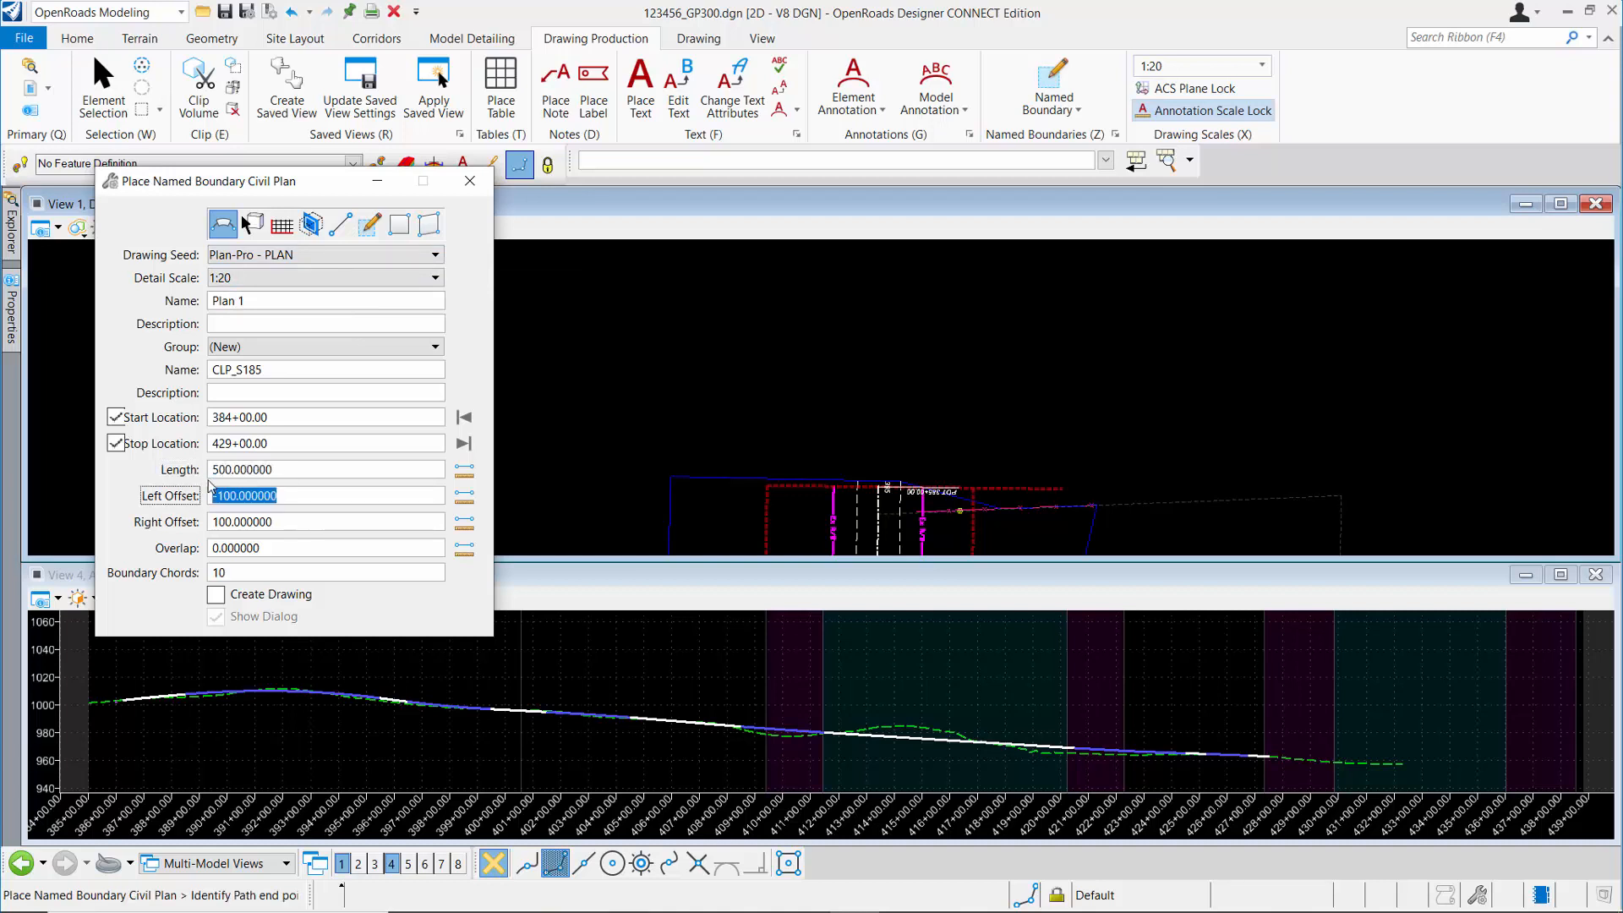
pyautogui.click(668, 342)
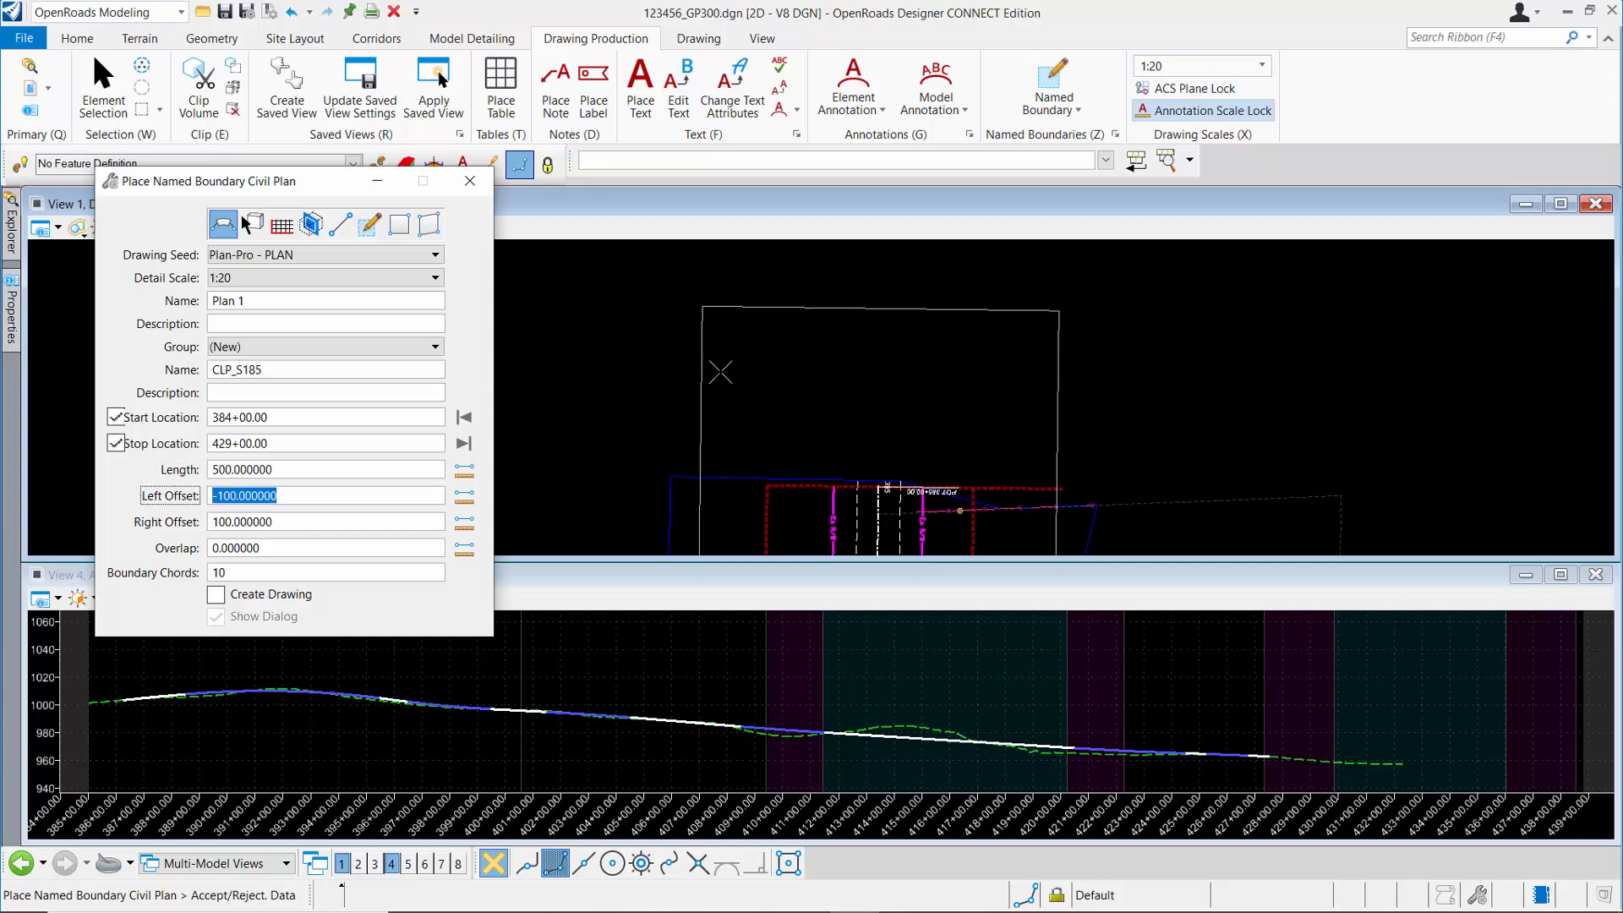
pyautogui.click(626, 347)
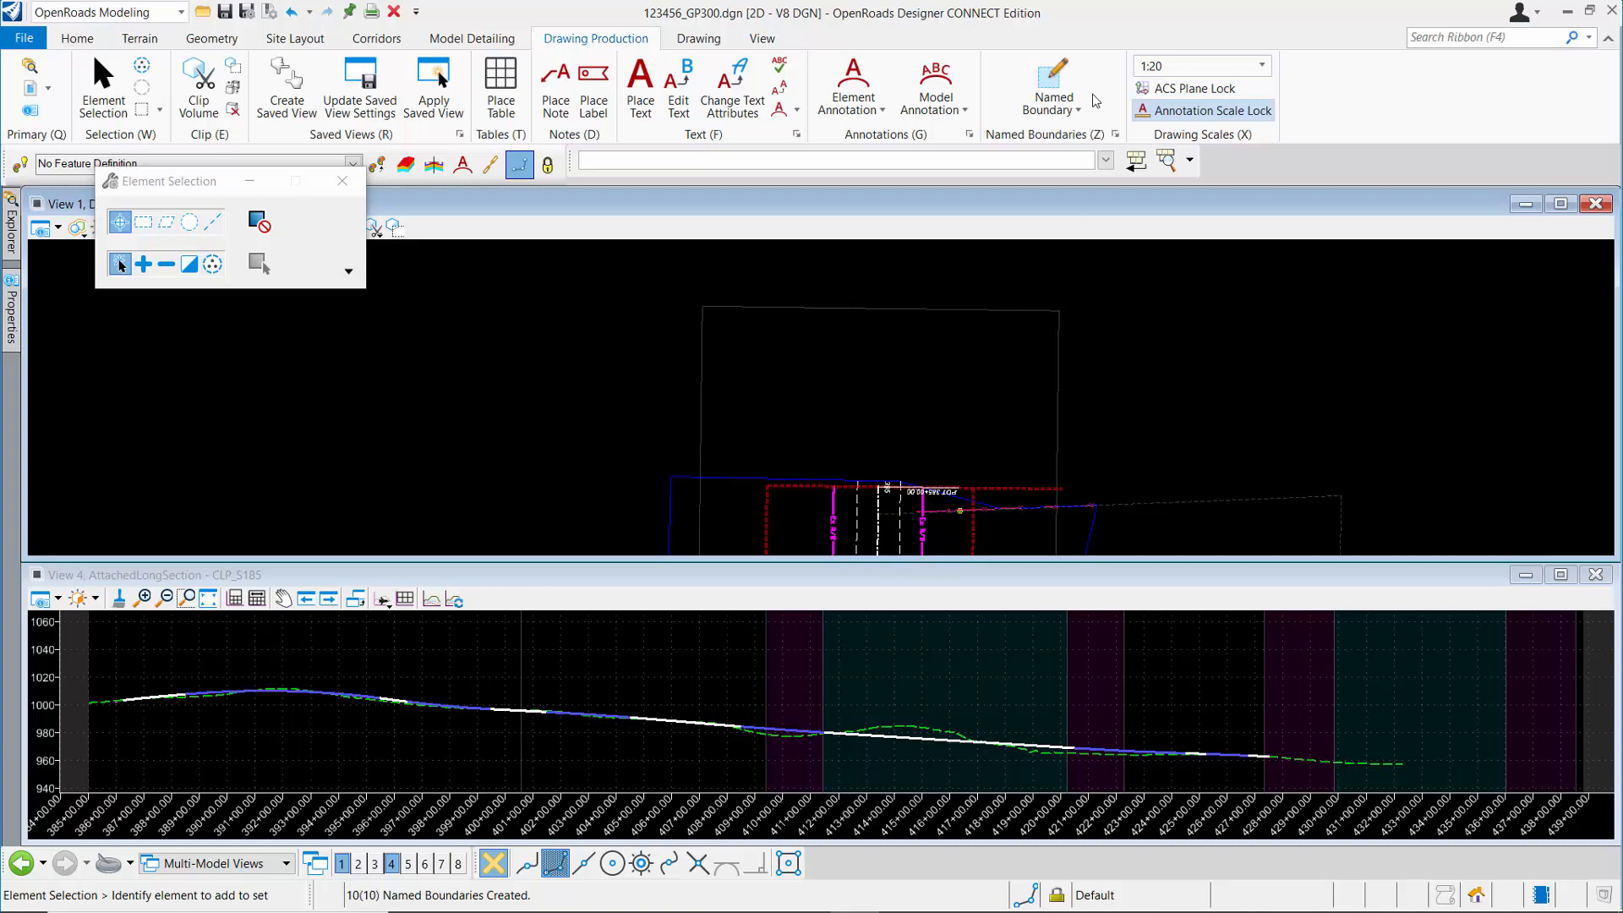
# - Start placing a Civil Profile named boundary with the Plan-Pro - PROFILE drawing seed
pyautogui.click(1057, 78)
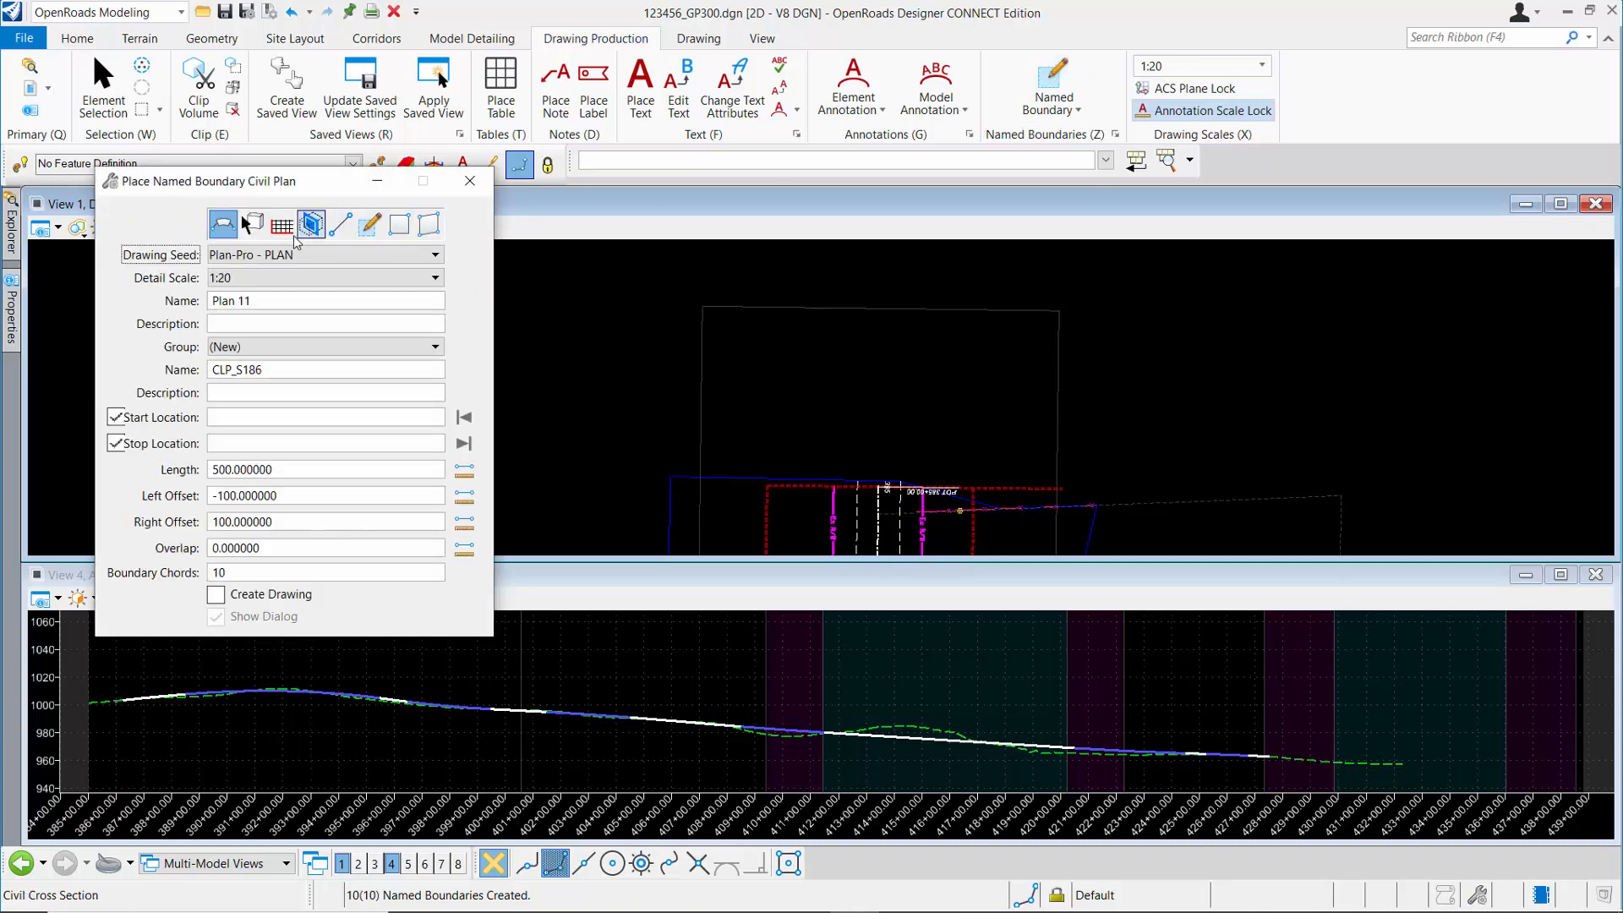
pyautogui.click(252, 224)
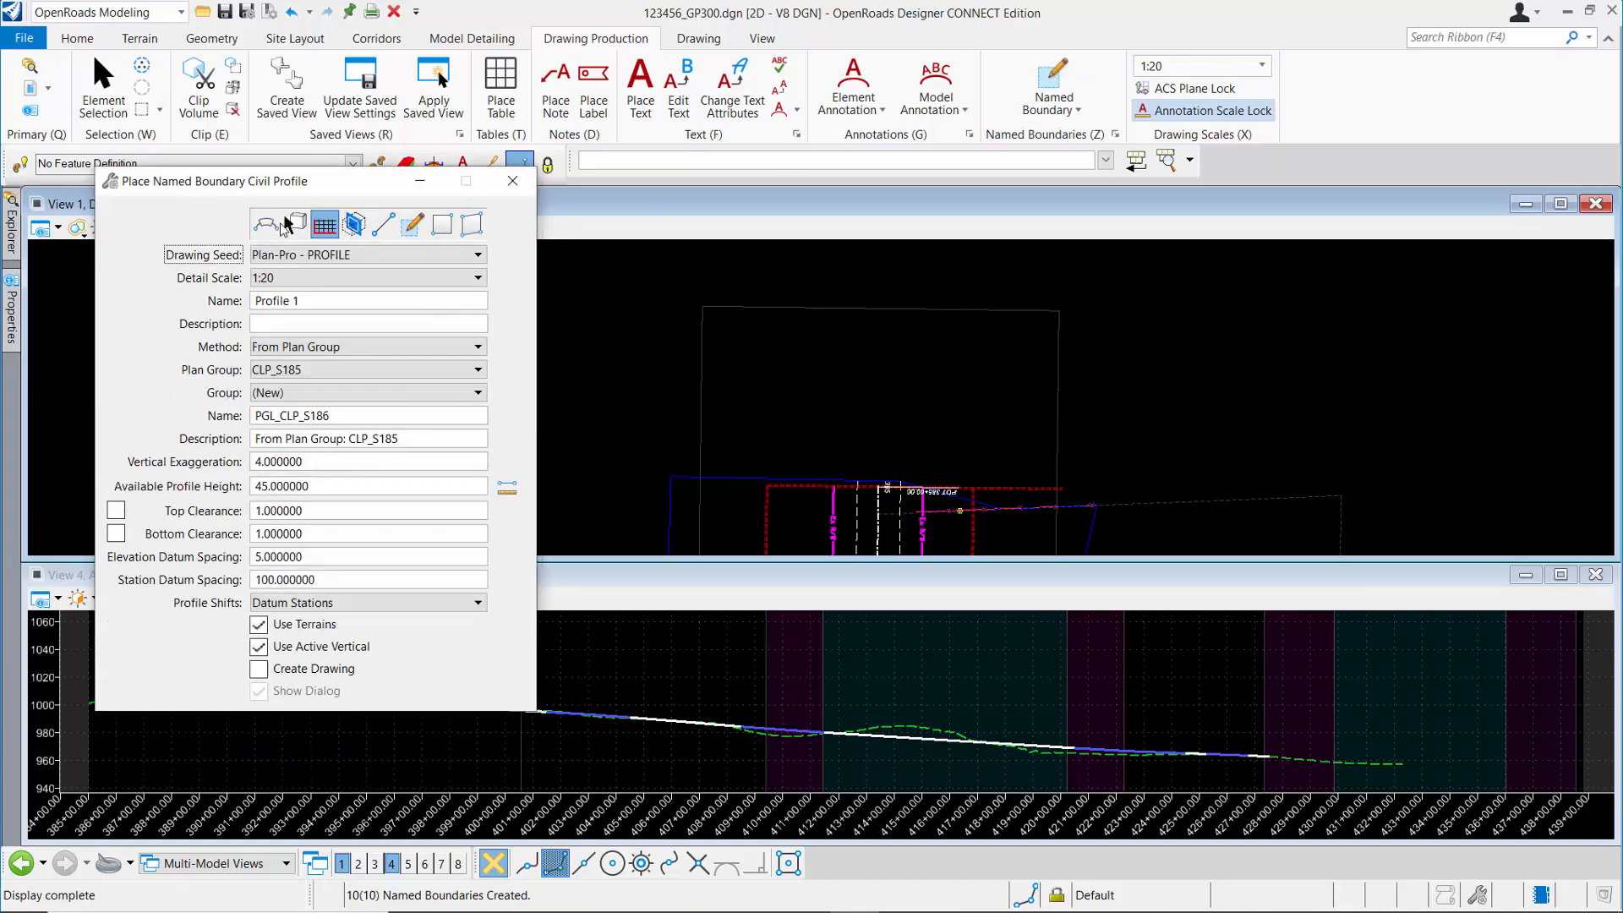
pyautogui.click(366, 253)
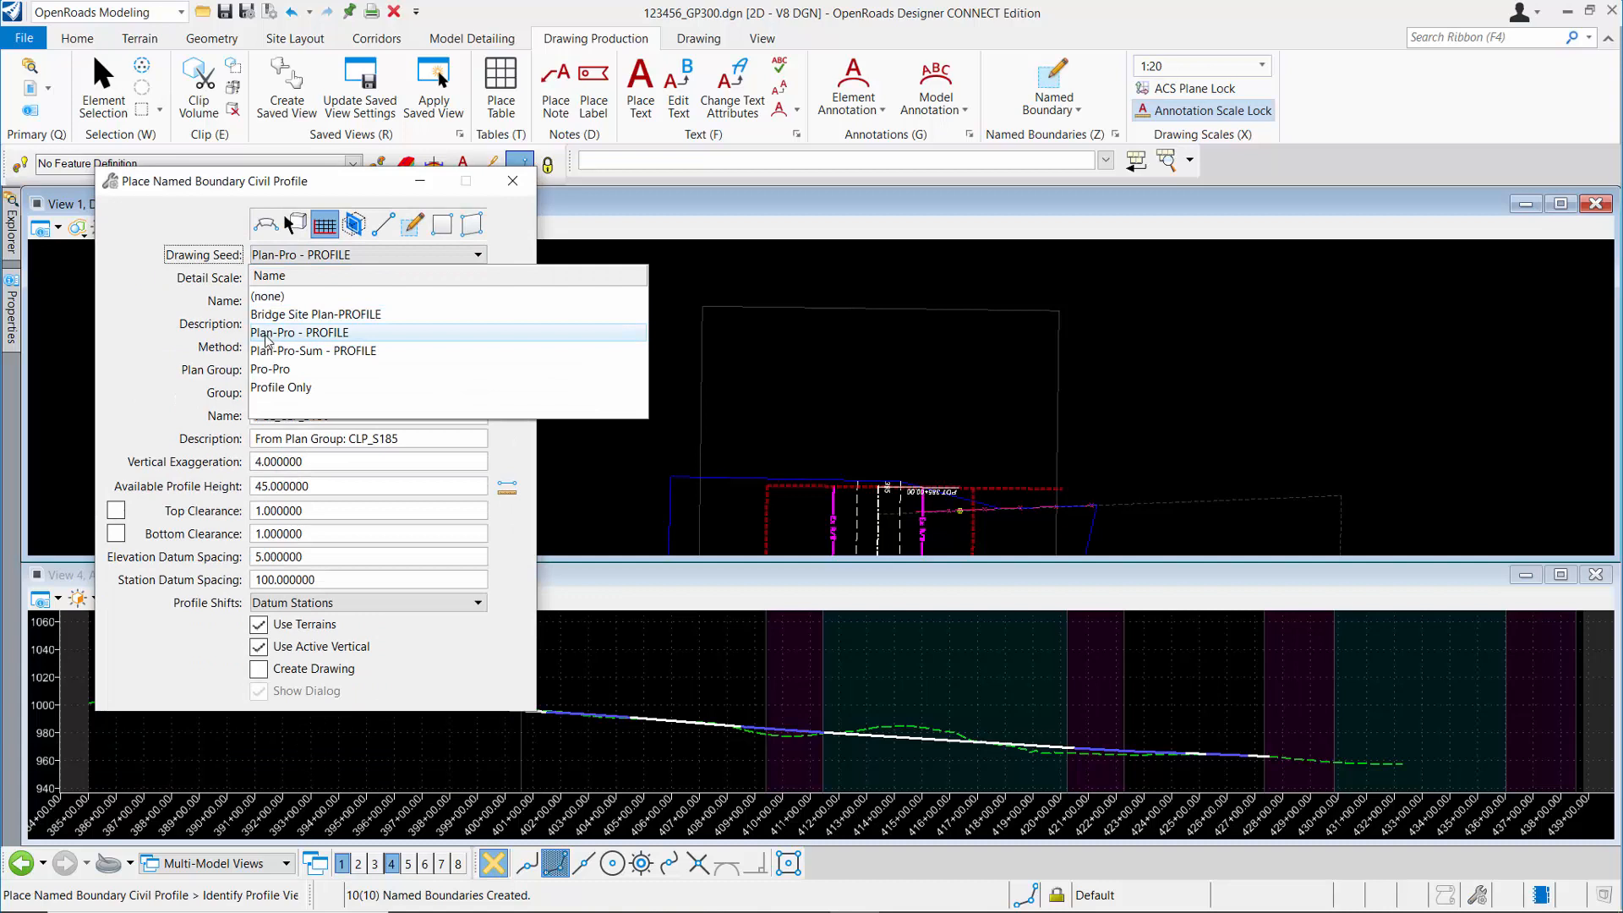
pyautogui.click(328, 333)
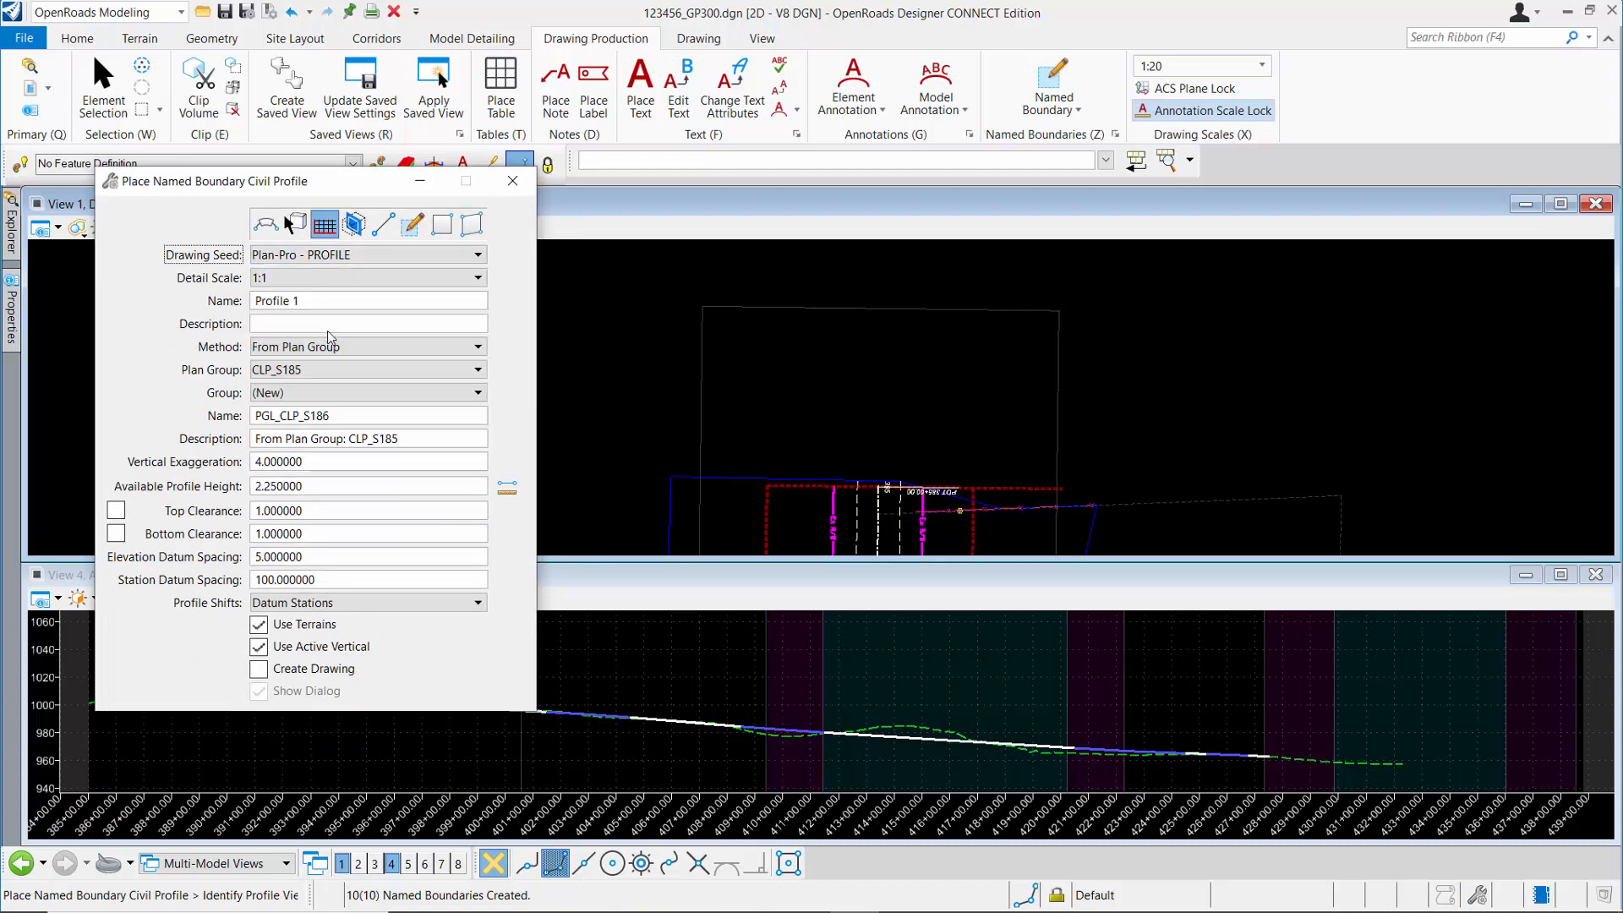
# - Set the profile boundaries' detail scale to 1:20 and derive them with the From Plan Group method from plan group CLP_S185
pyautogui.click(328, 281)
pyautogui.click(318, 448)
pyautogui.click(318, 349)
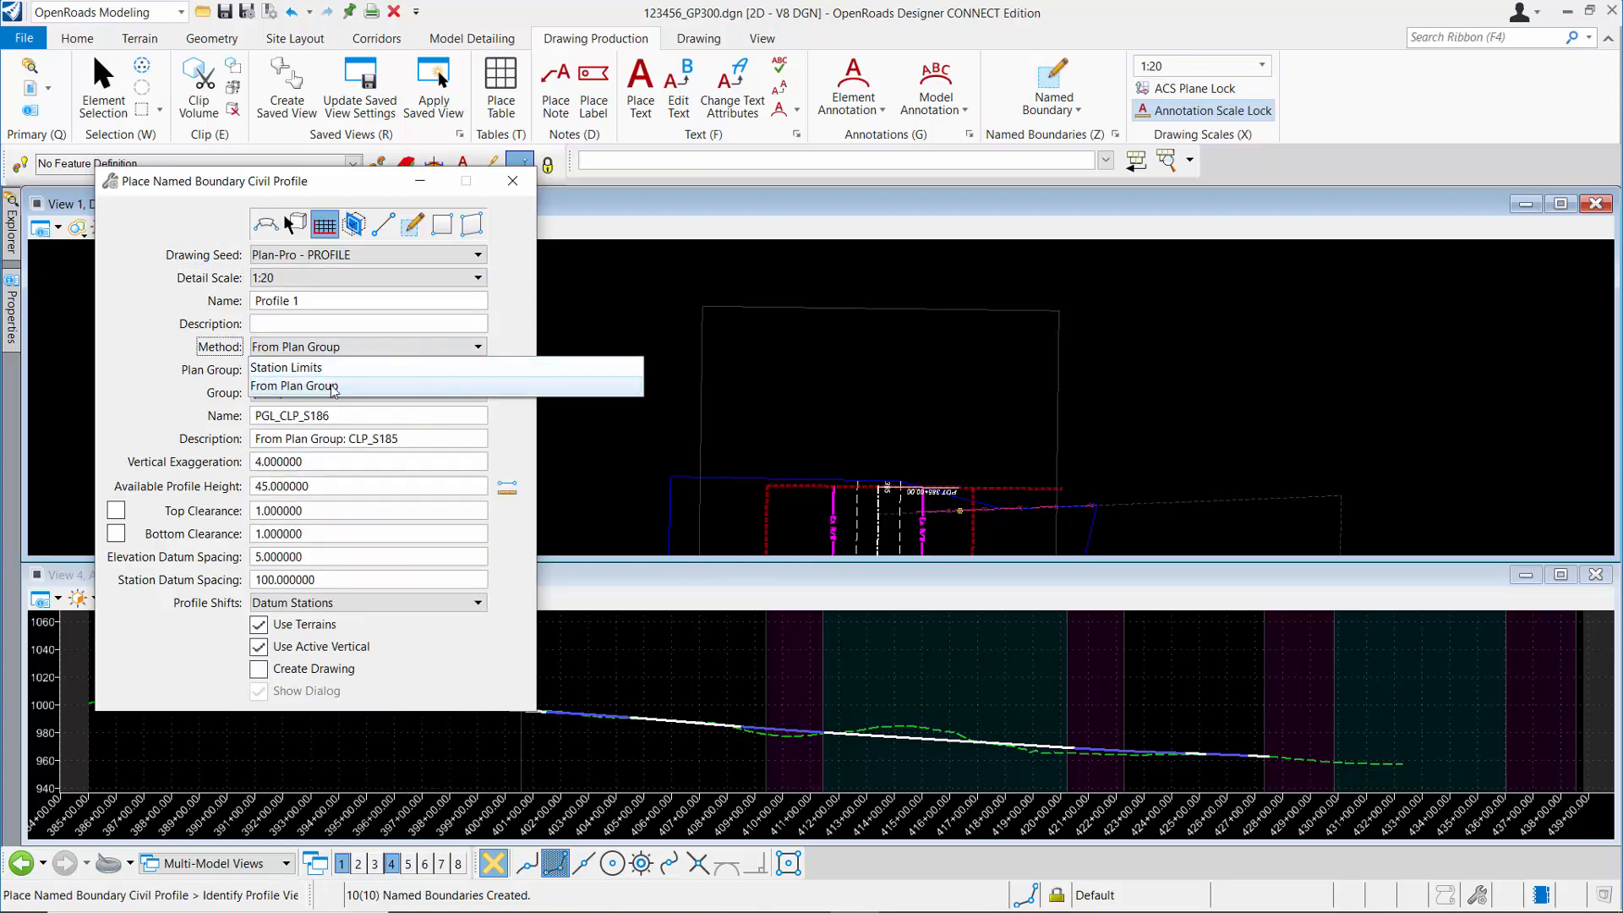
pyautogui.click(332, 387)
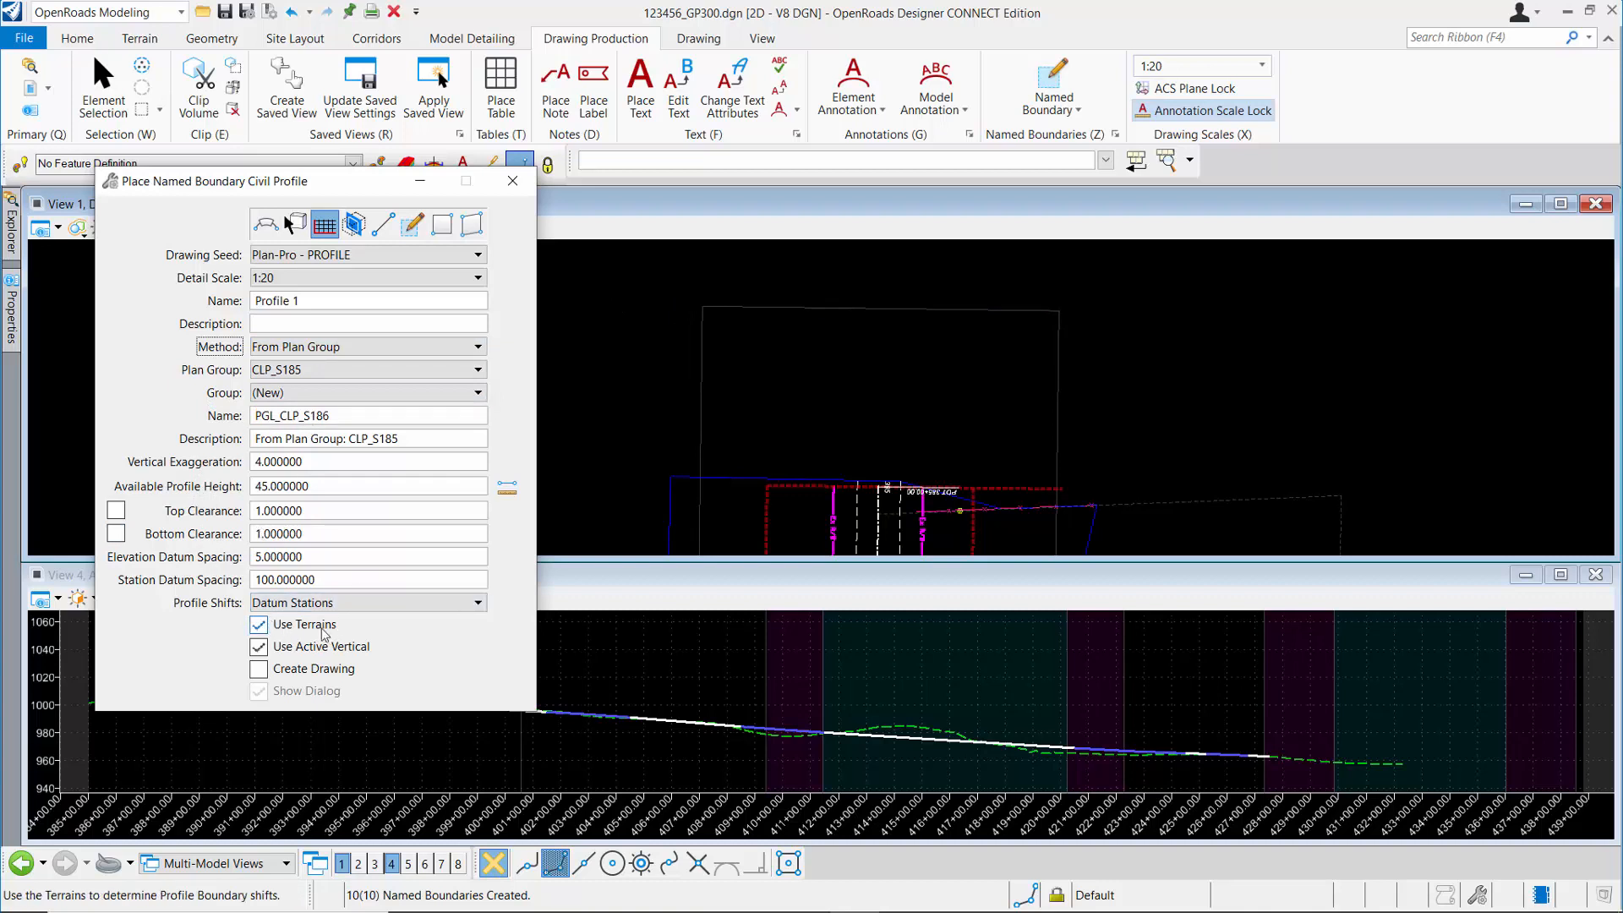
# - Enable Create Drawing and place the profile named boundaries along the alignment in the profile view
pyautogui.click(306, 668)
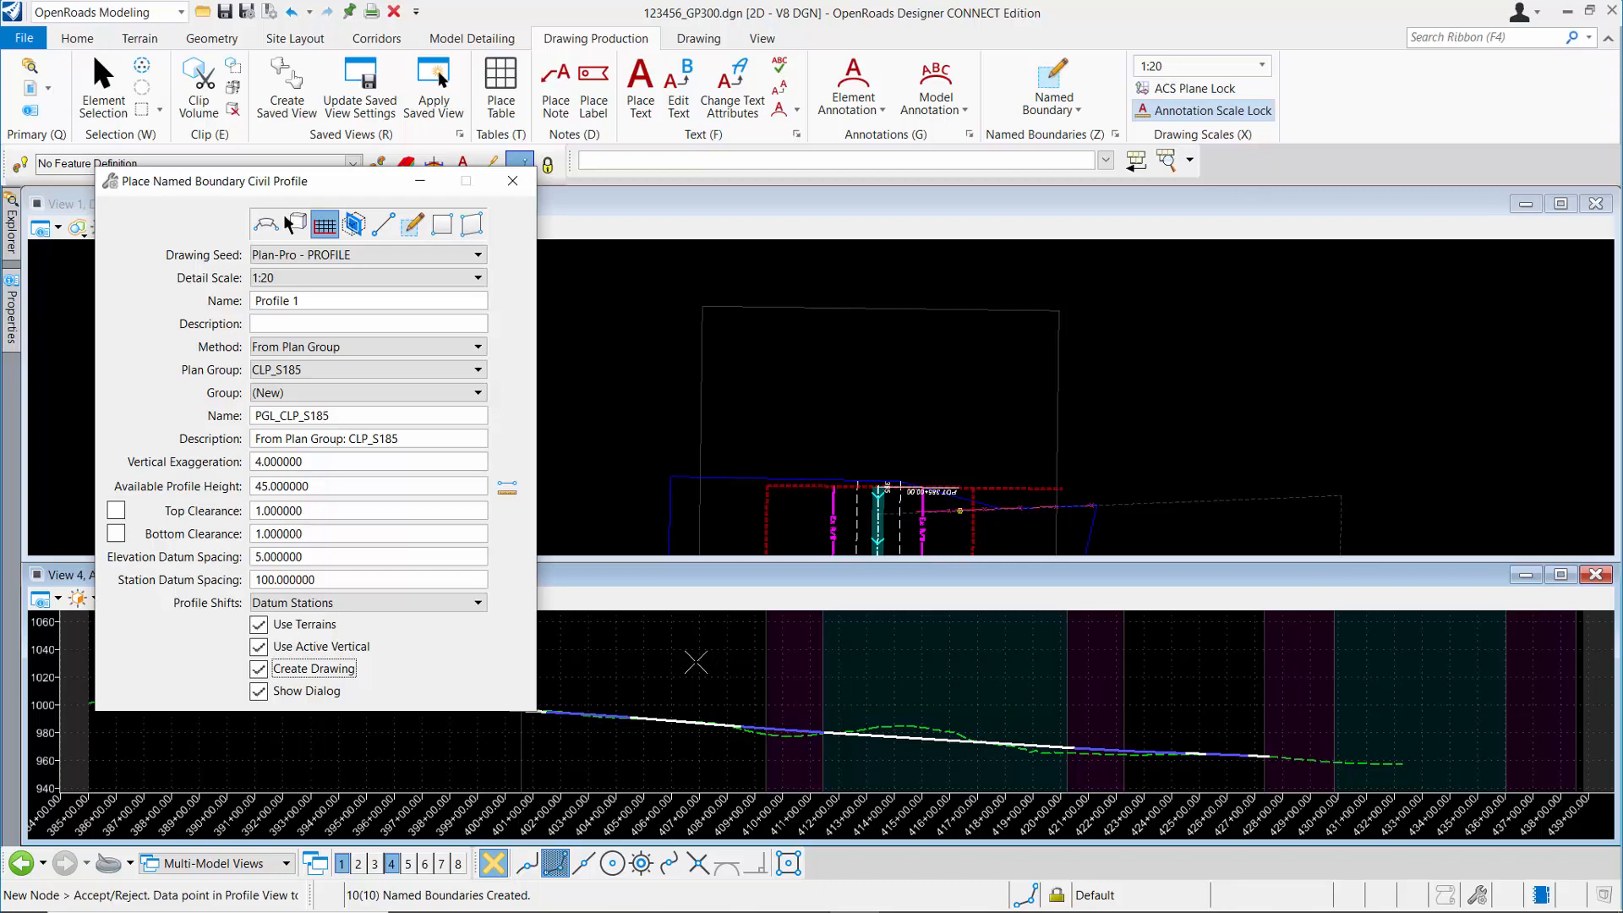
pyautogui.click(696, 662)
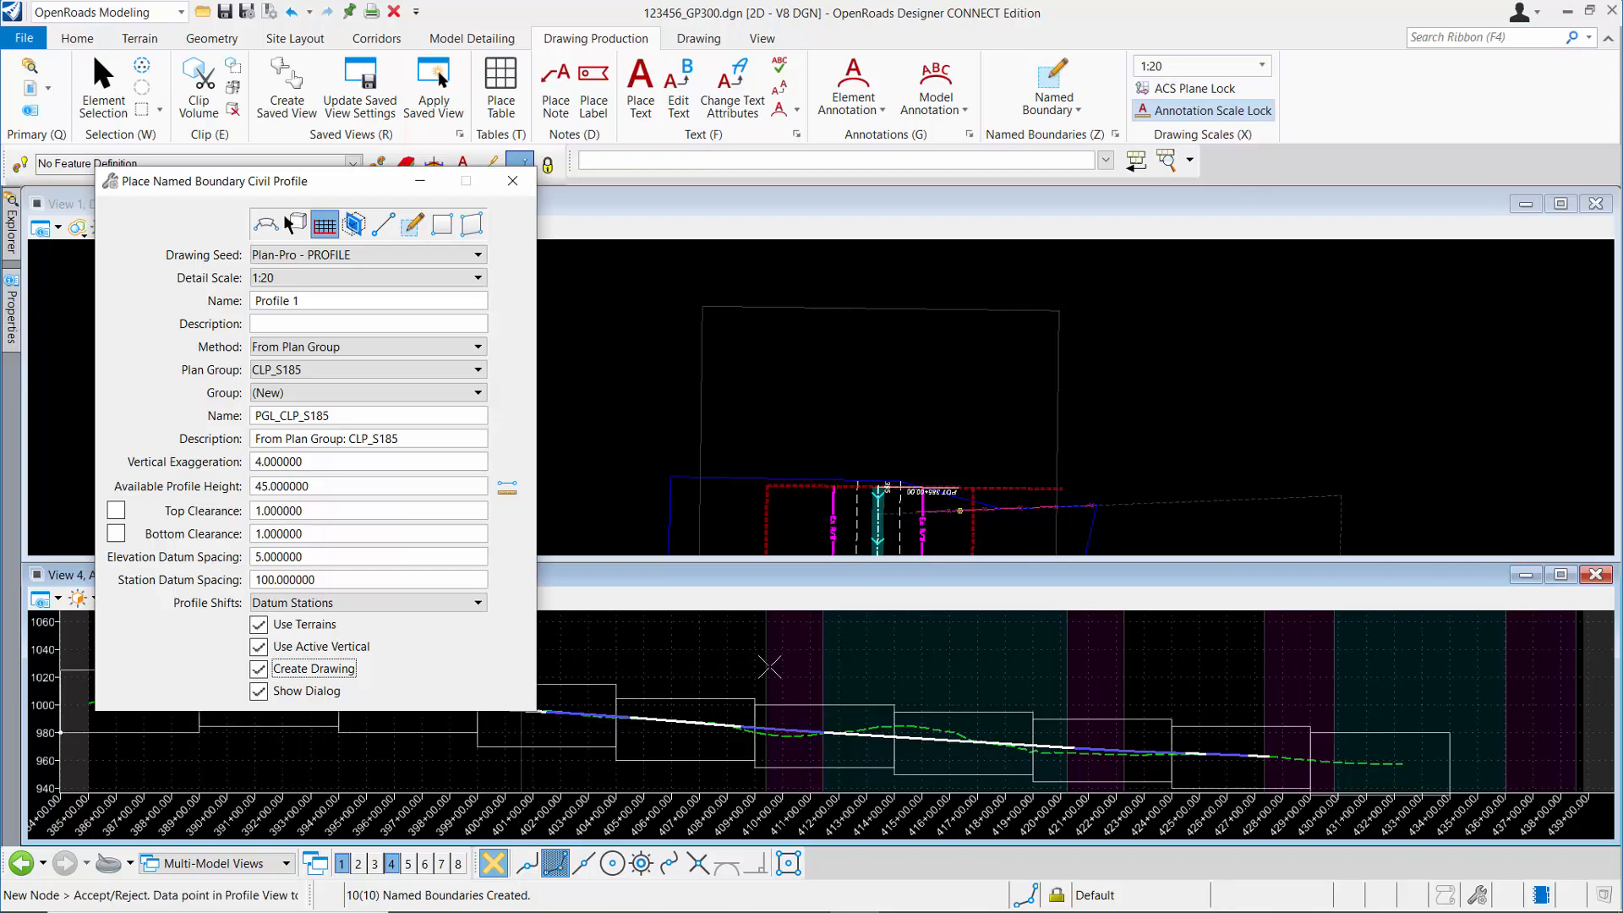
pyautogui.click(761, 659)
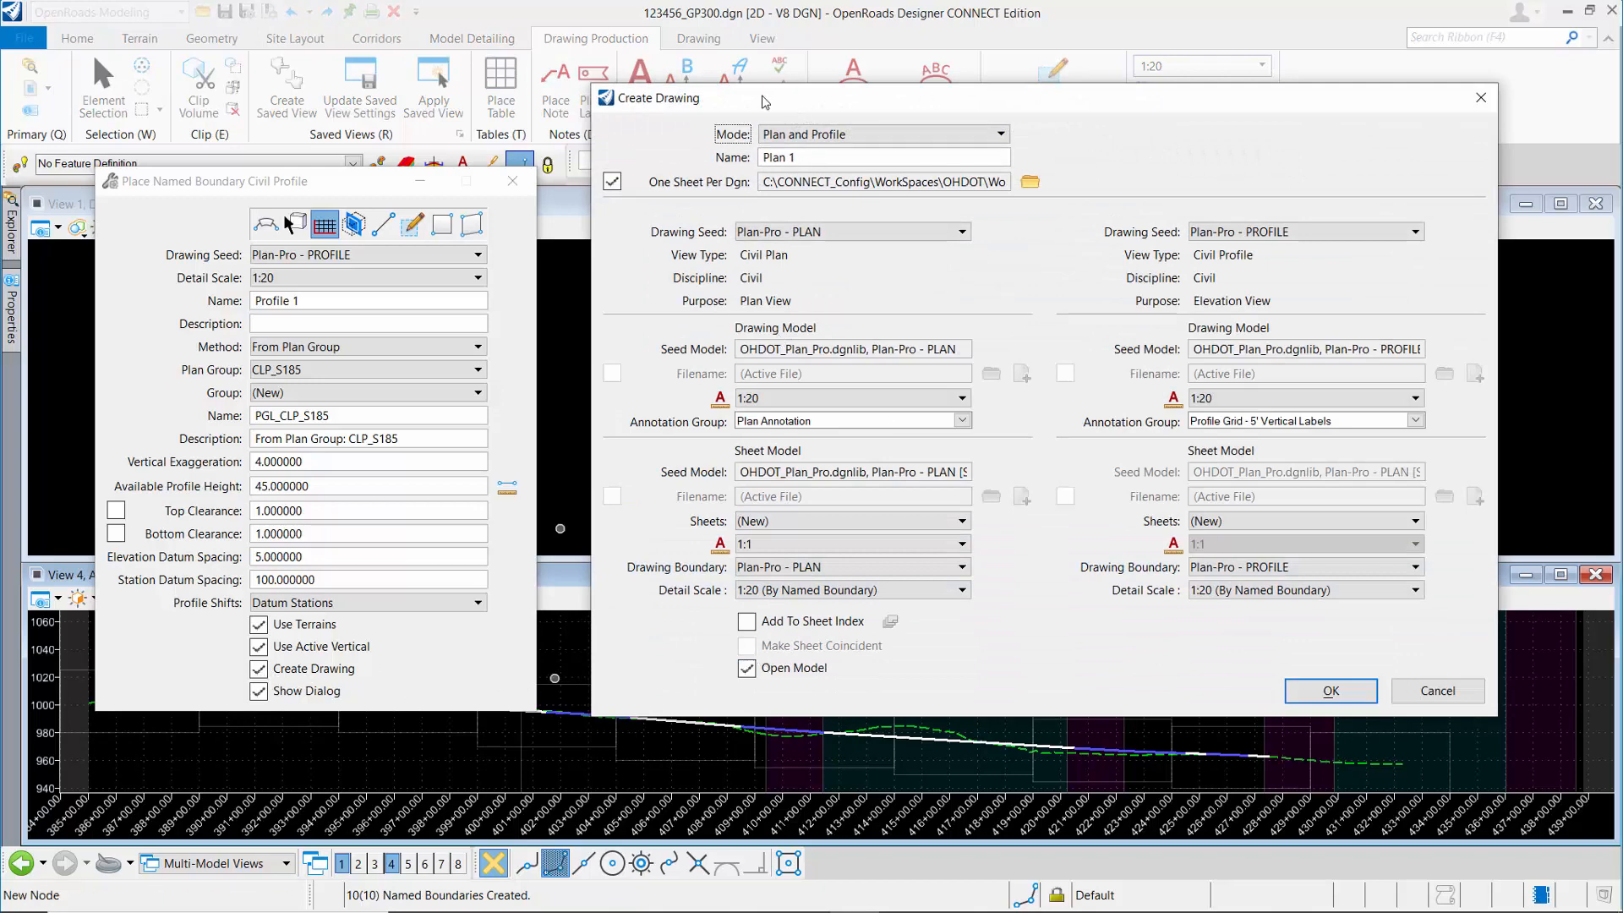
# - Name the Plan and Profile drawing 123456_GP301 and create the sheets with one sheet per DGN
pyautogui.moveTo(765, 102); pyautogui.dragTo(588, 57)
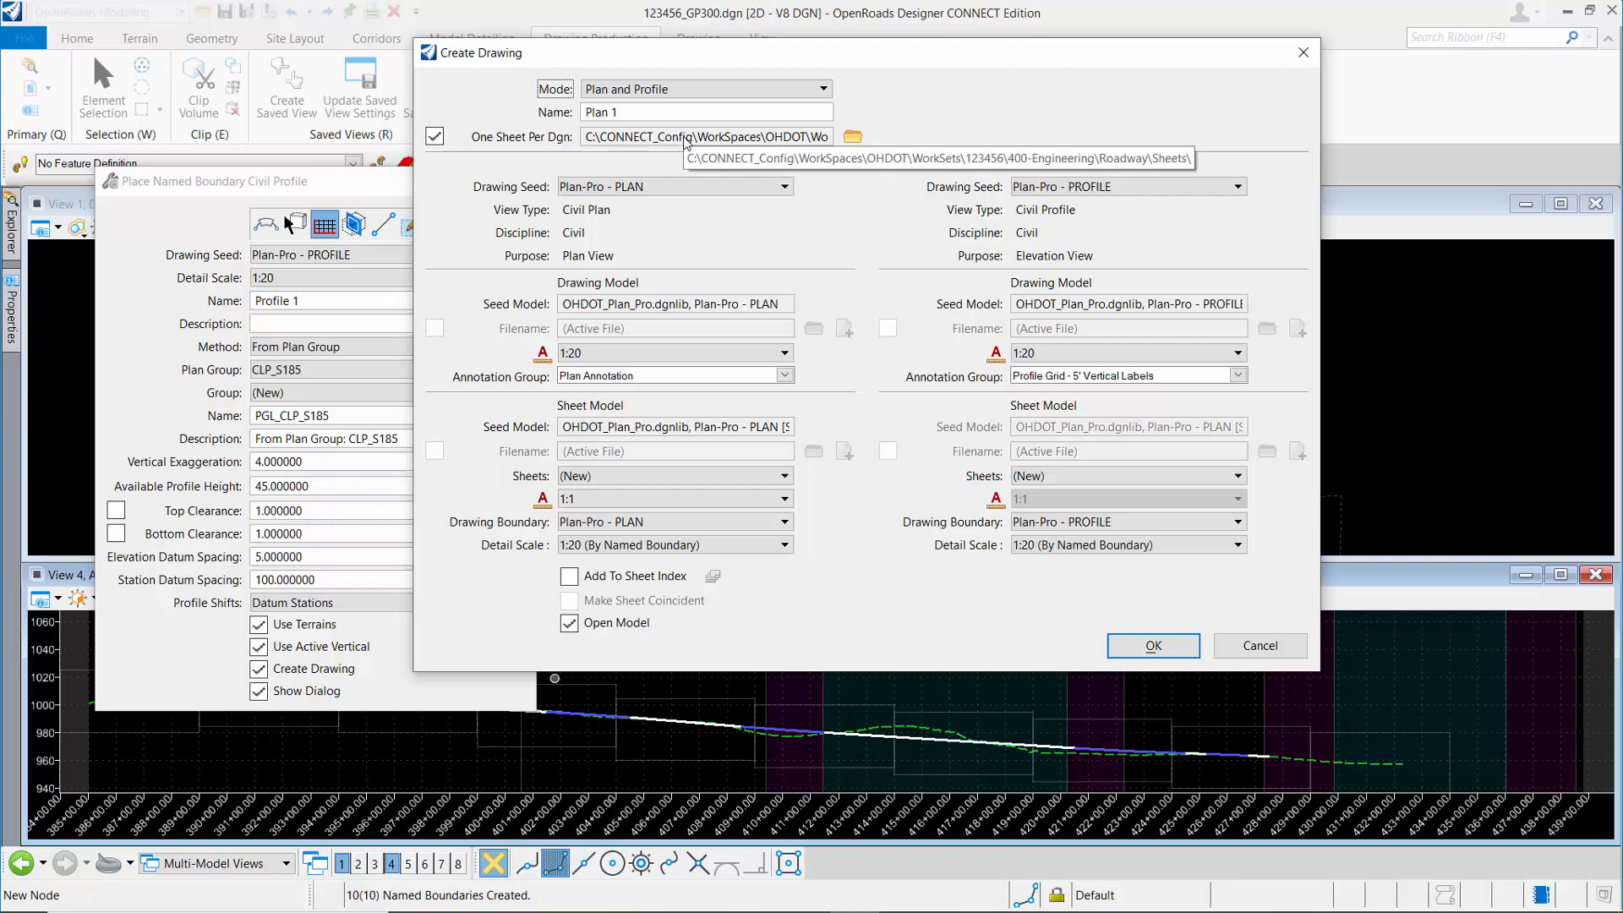
pyautogui.click(661, 117)
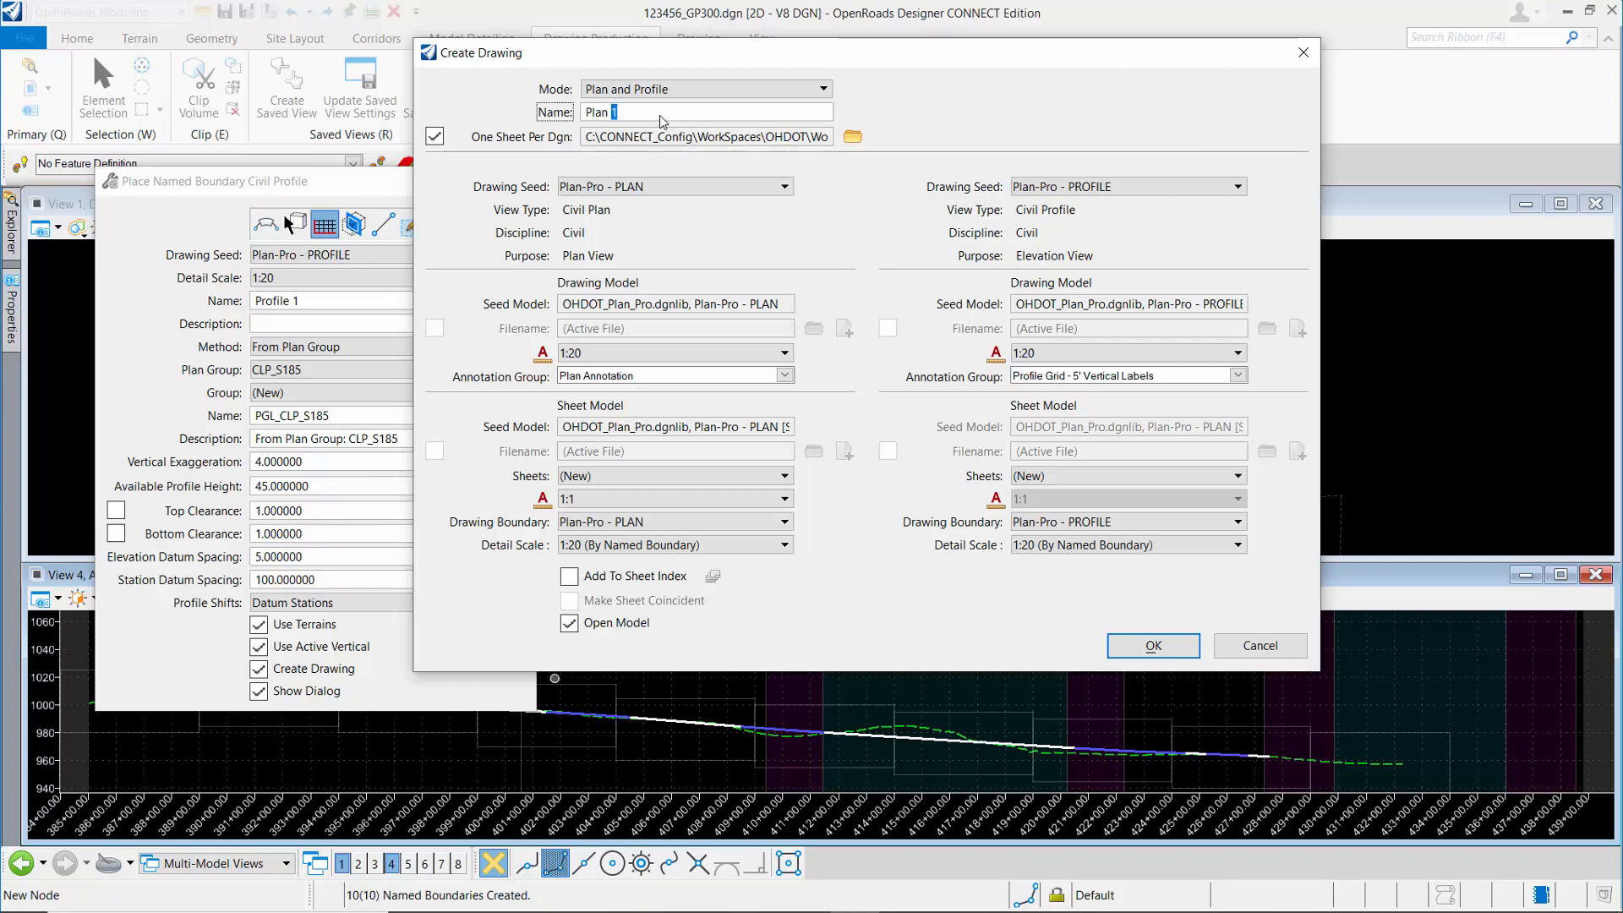
pyautogui.moveTo(659, 116); pyautogui.dragTo(546, 111)
pyautogui.write('123456_GP301')
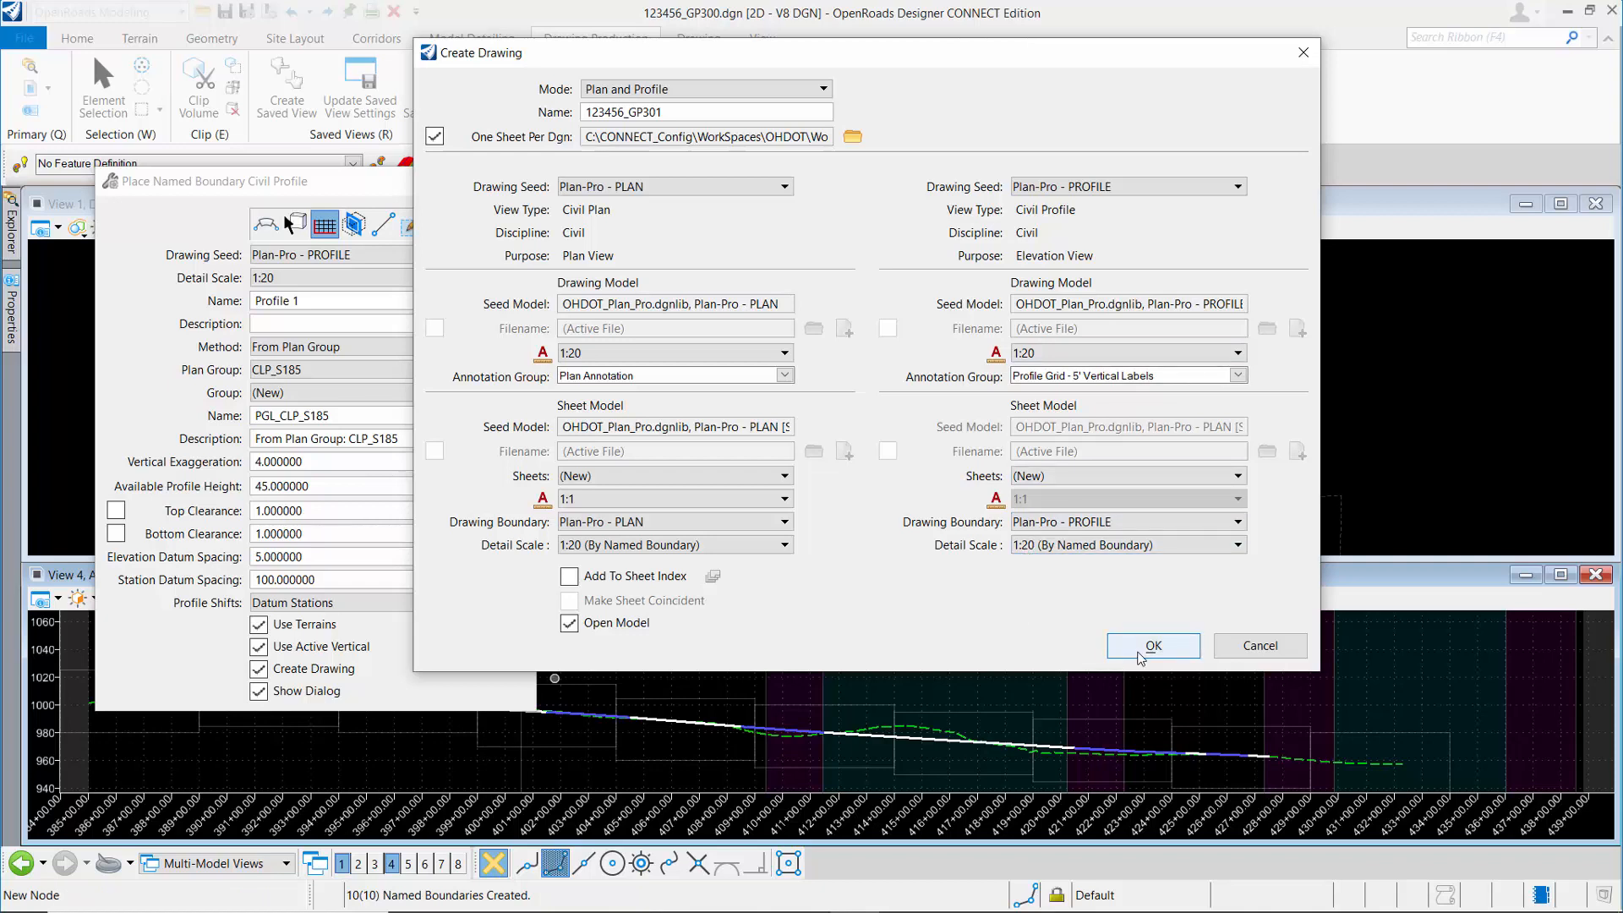
pyautogui.click(1142, 654)
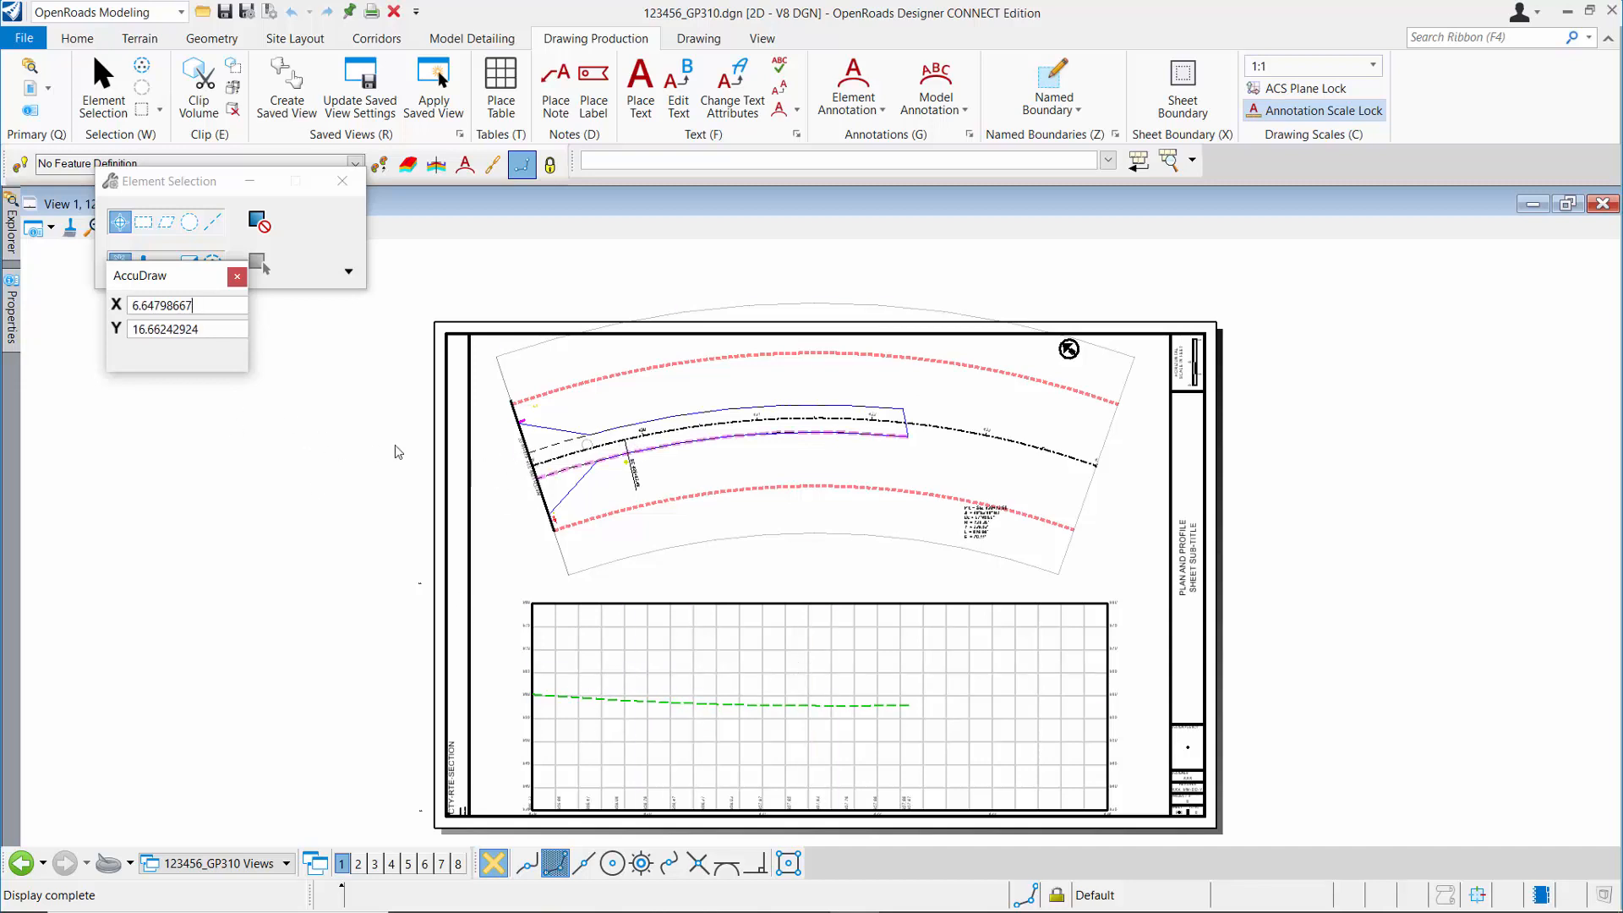
# - Open the first generated sheet file, 123456_GP301.dgn, from the Roadway Sheets folder
pyautogui.click(23, 38)
pyautogui.click(210, 724)
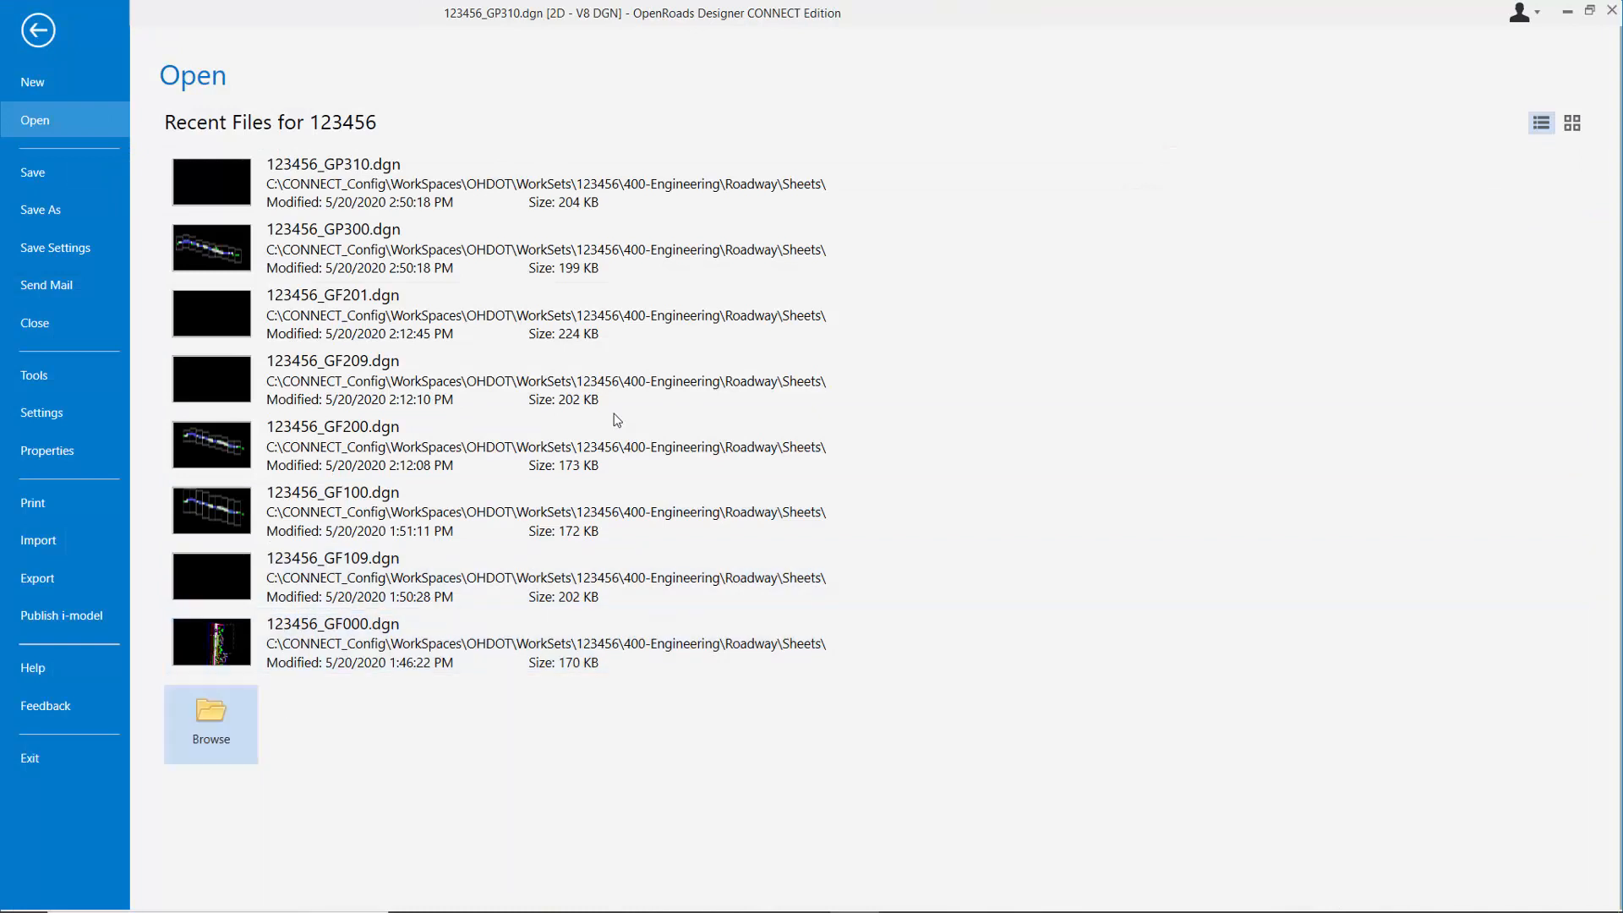
pyautogui.scroll(-2, 643, 380)
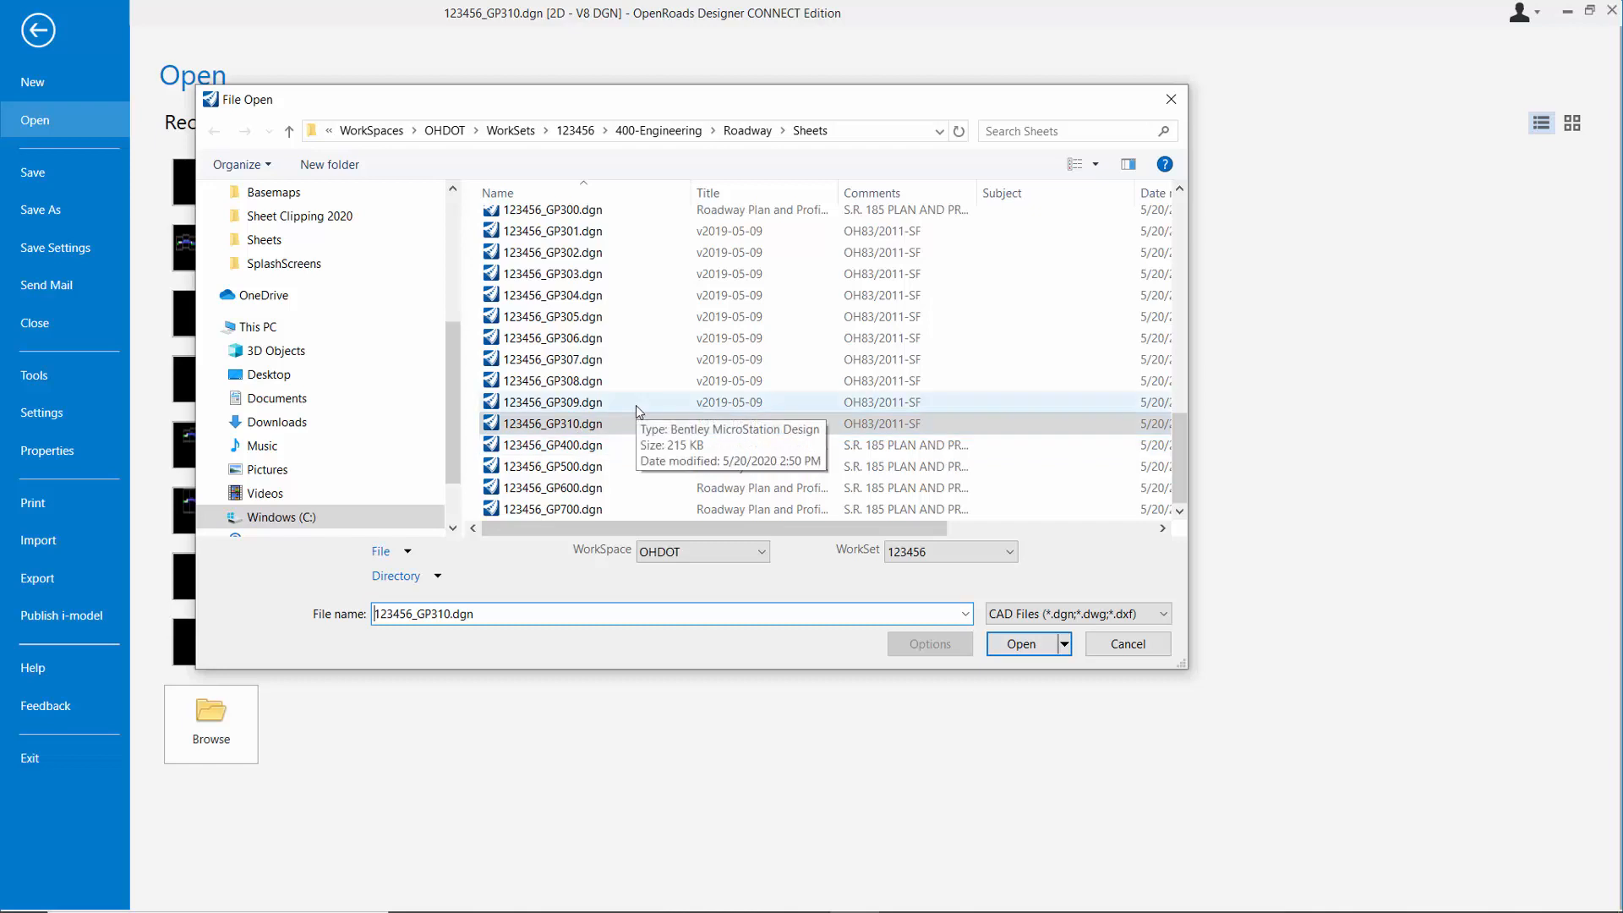
pyautogui.scroll(1, 637, 330)
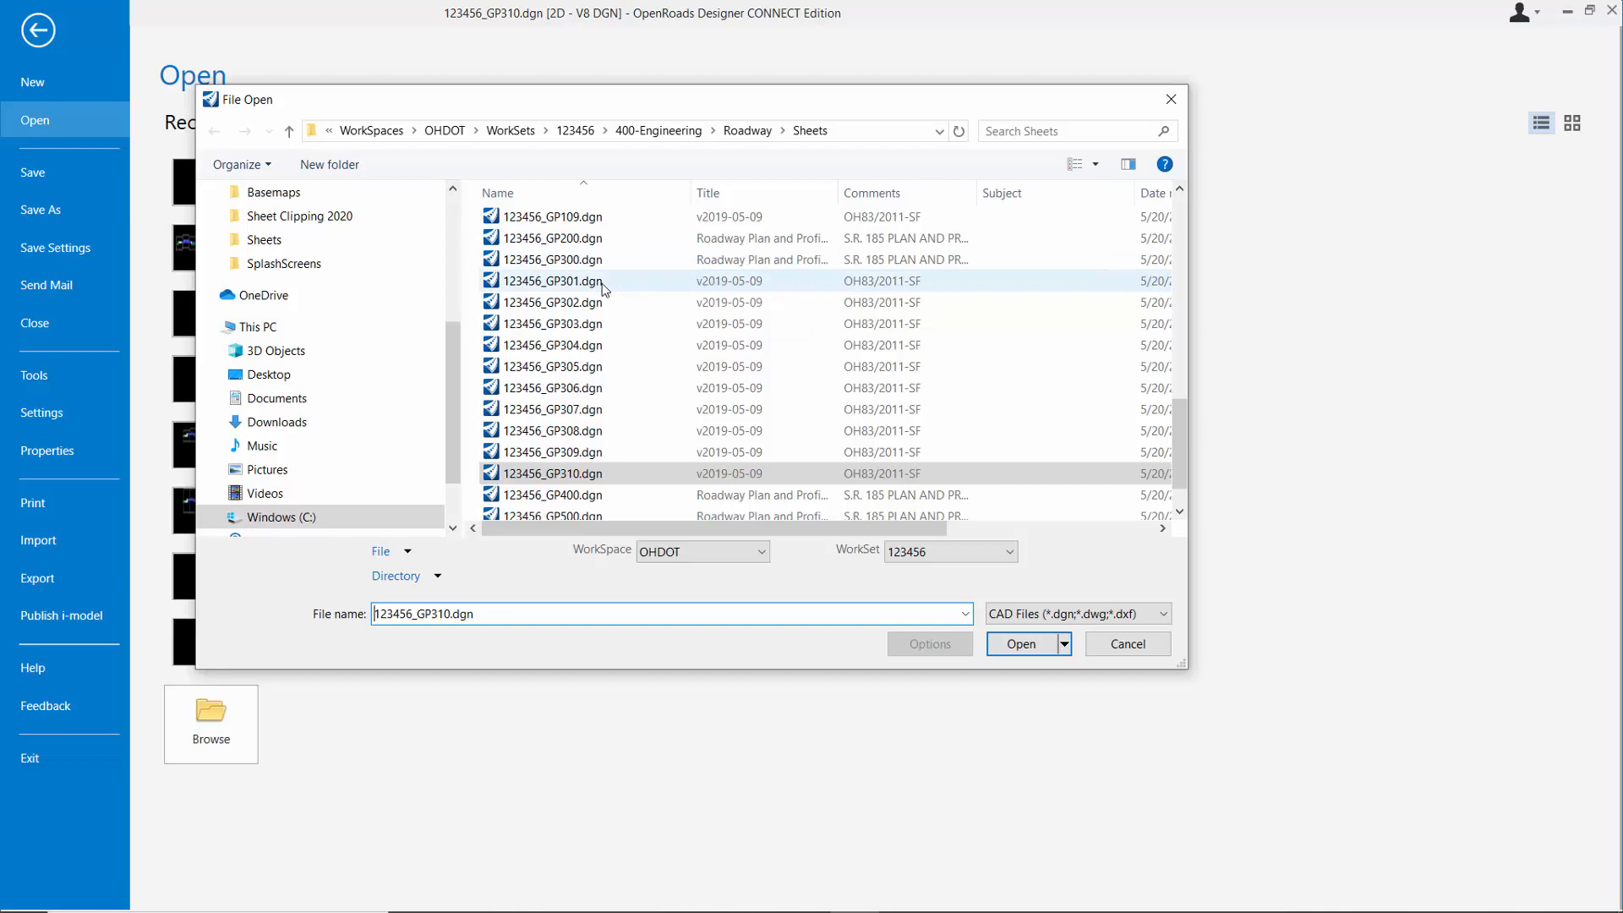
pyautogui.click(604, 285)
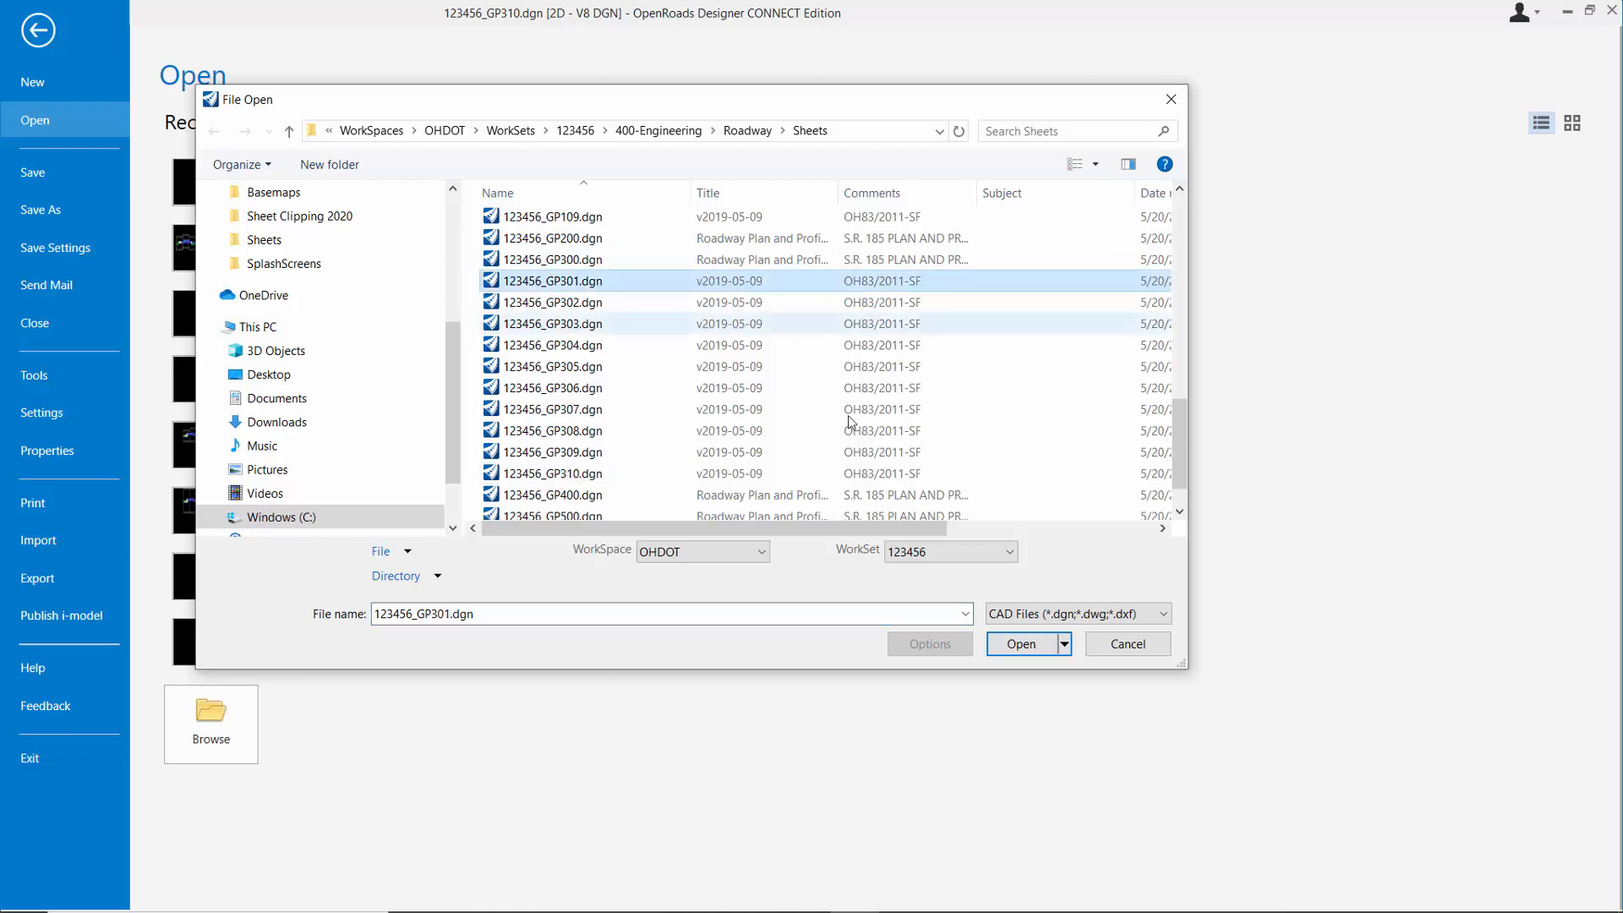
pyautogui.click(1022, 646)
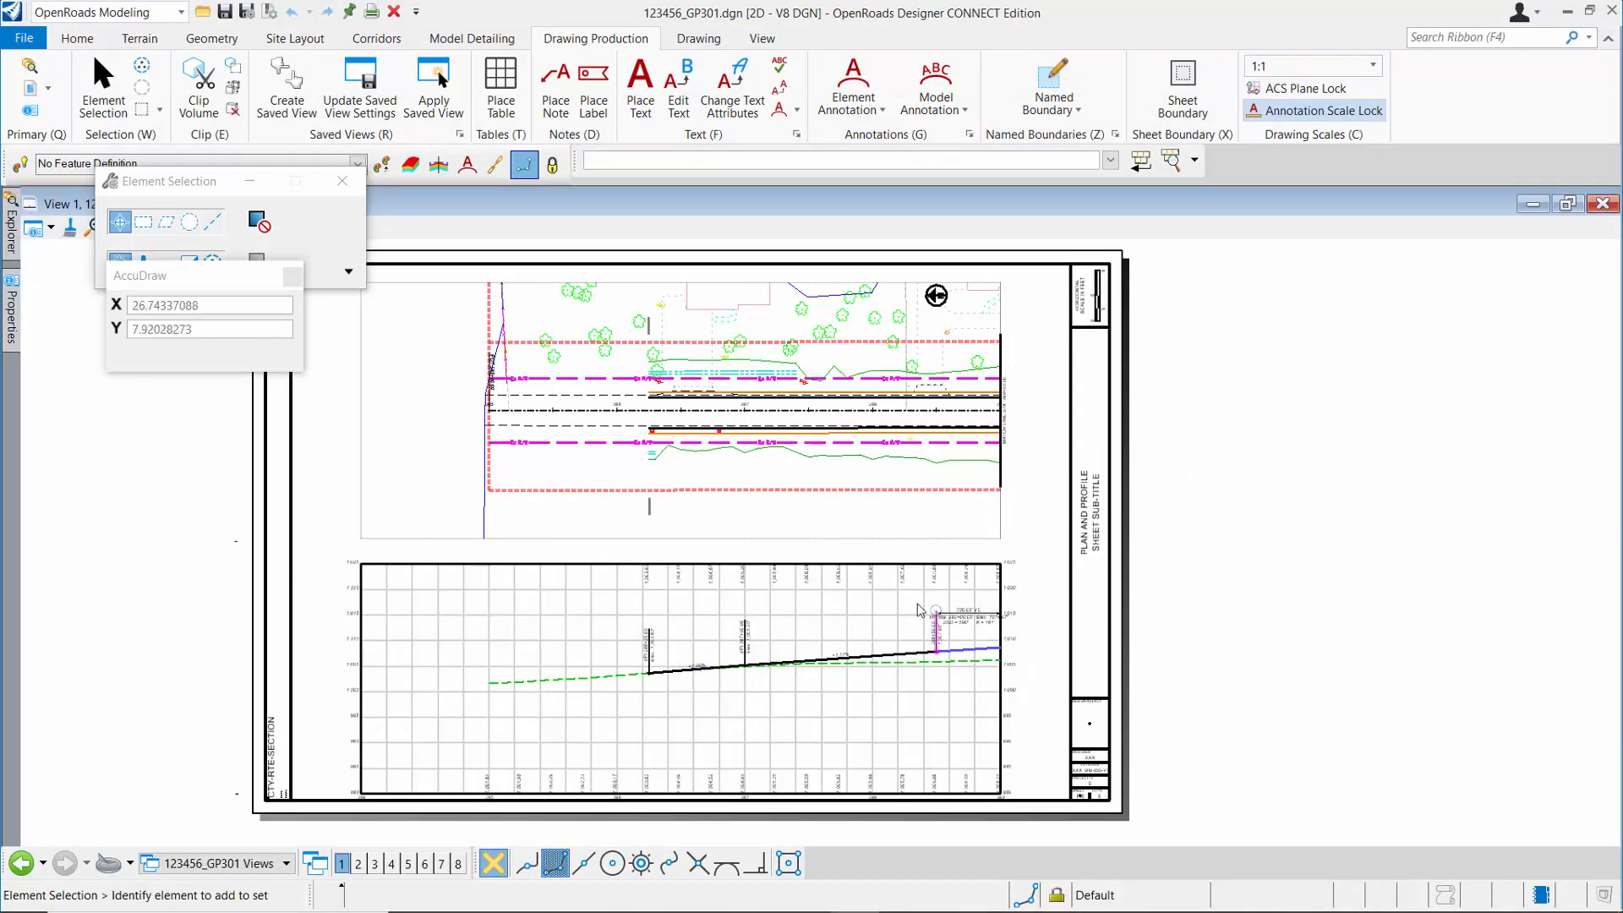
# - Review the plan drawing model 123456_GP301 [Drawing] and profile drawing model 123456_GP311, and return to the 123456_GP301 sheet model
pyautogui.click(267, 864)
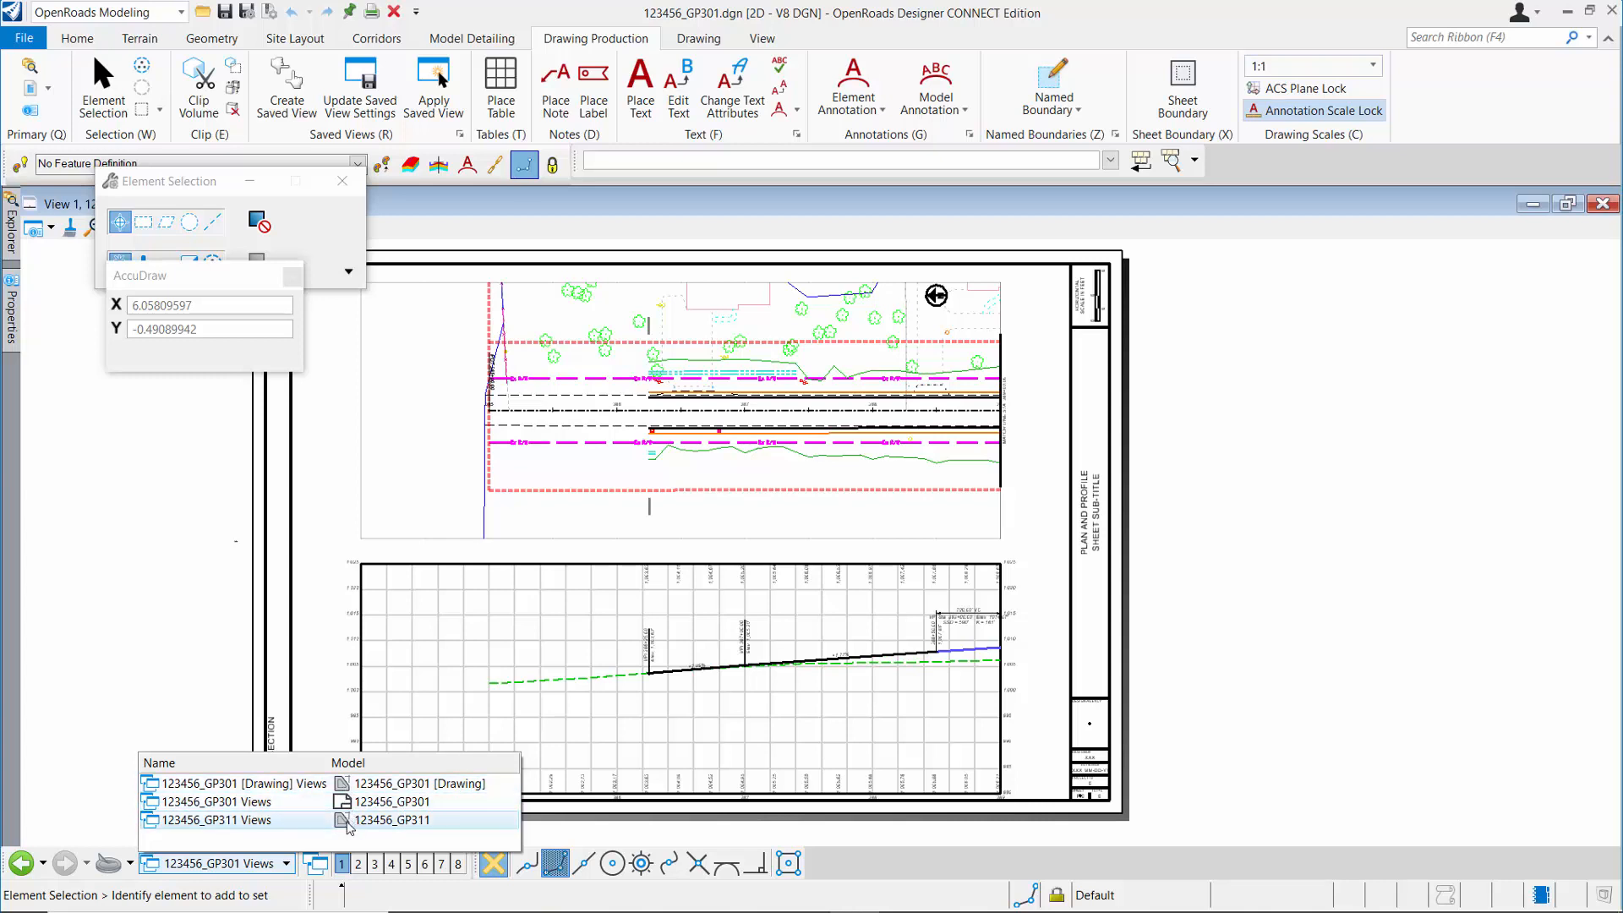
pyautogui.click(355, 784)
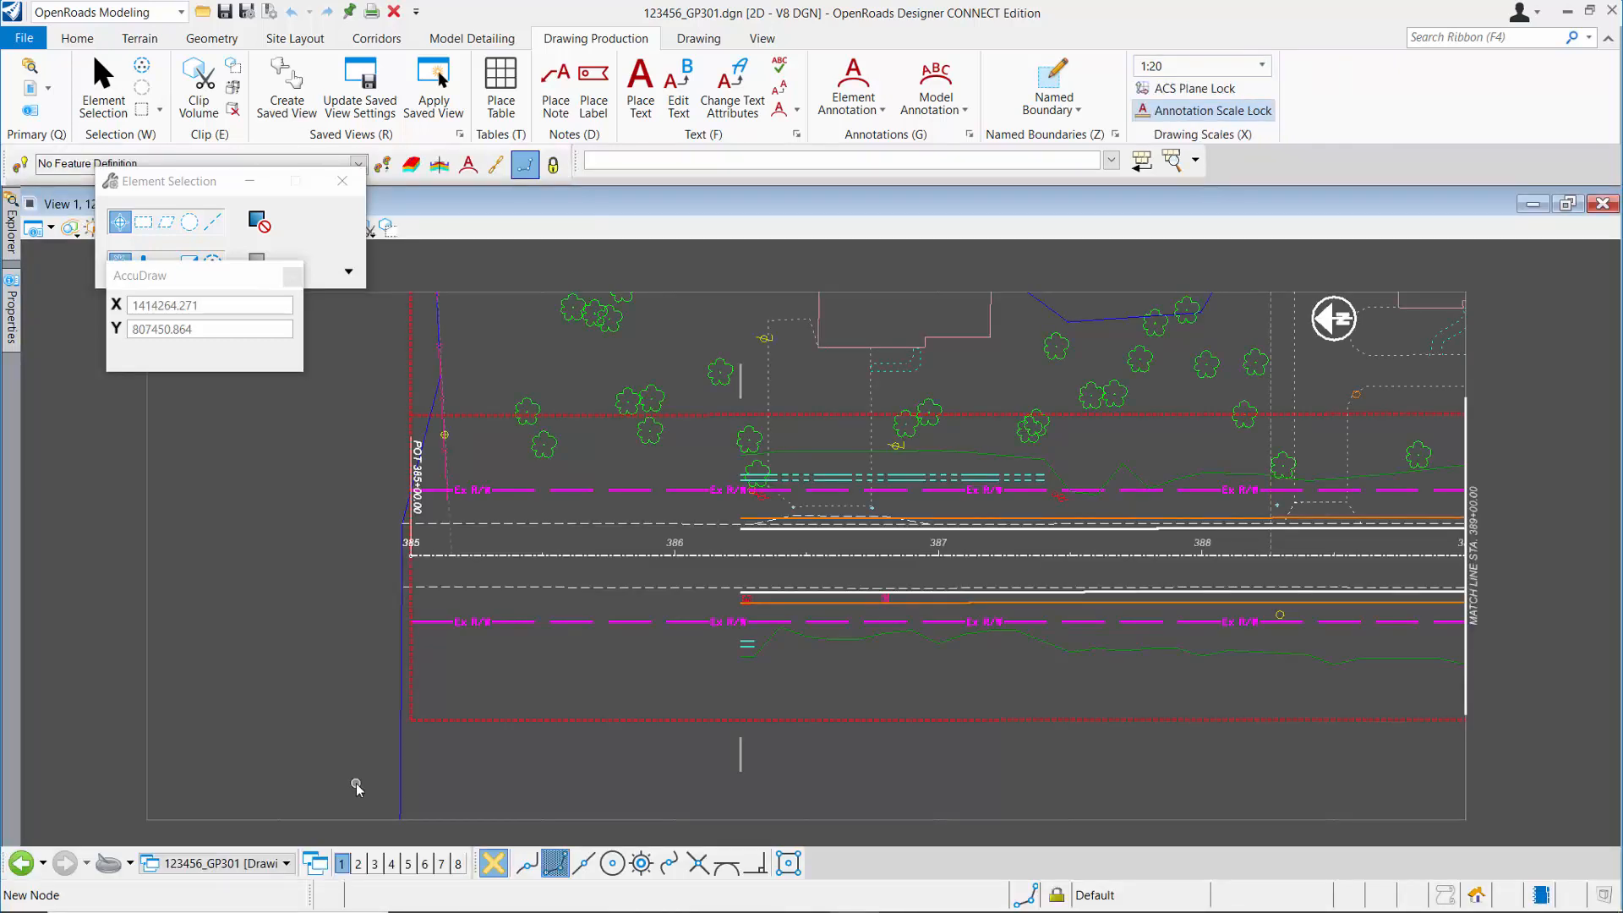
pyautogui.click(258, 862)
pyautogui.click(253, 820)
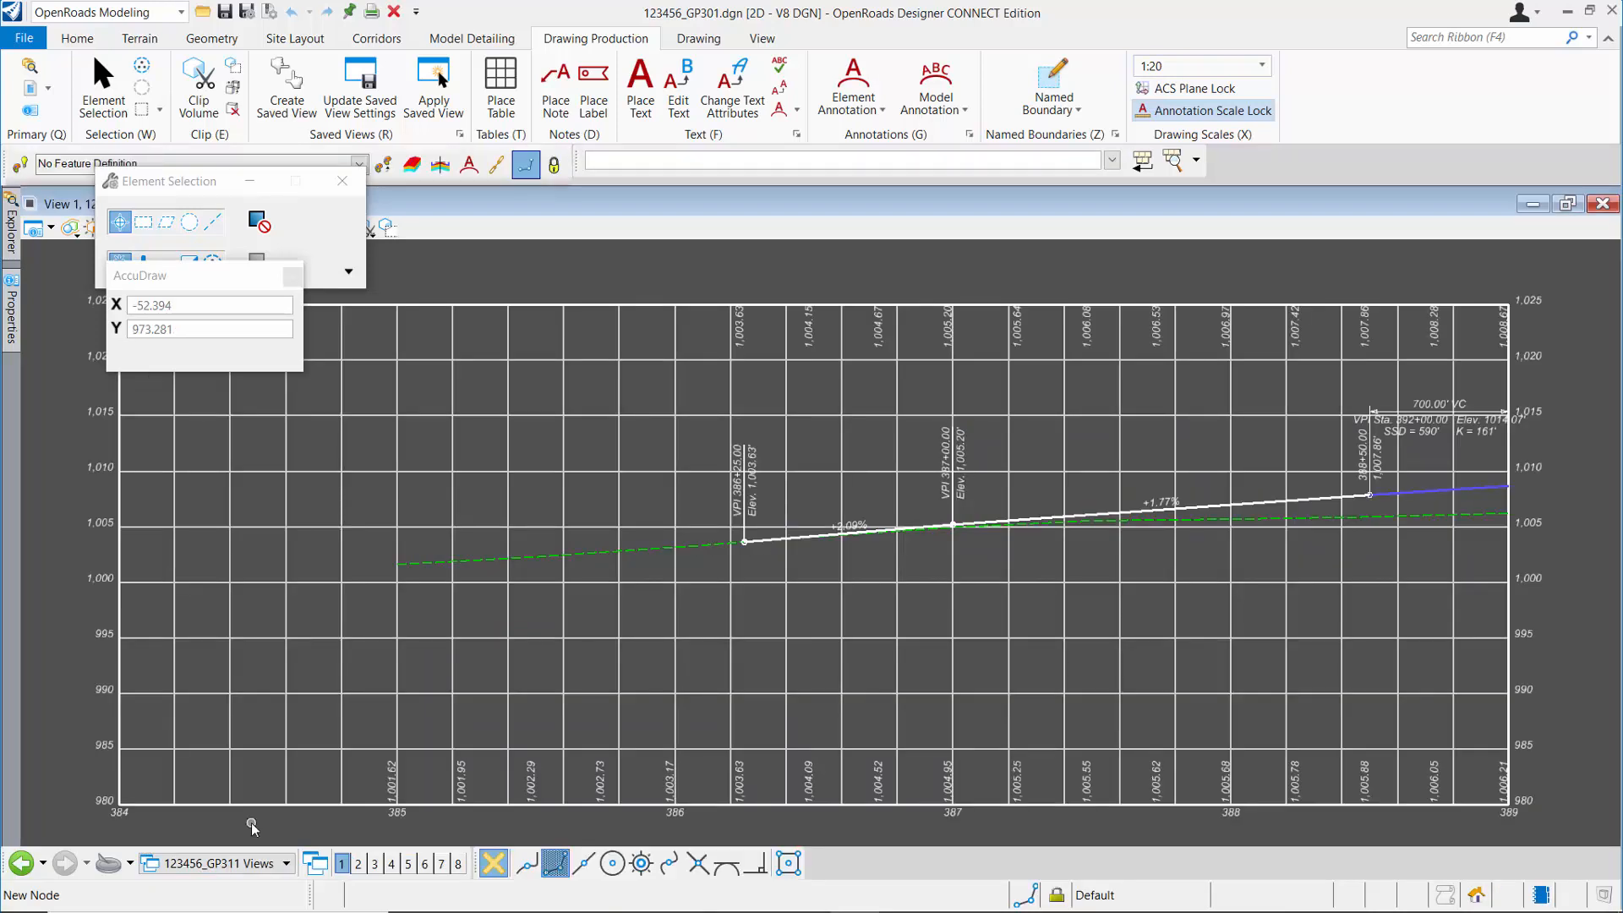
pyautogui.click(247, 866)
pyautogui.click(340, 803)
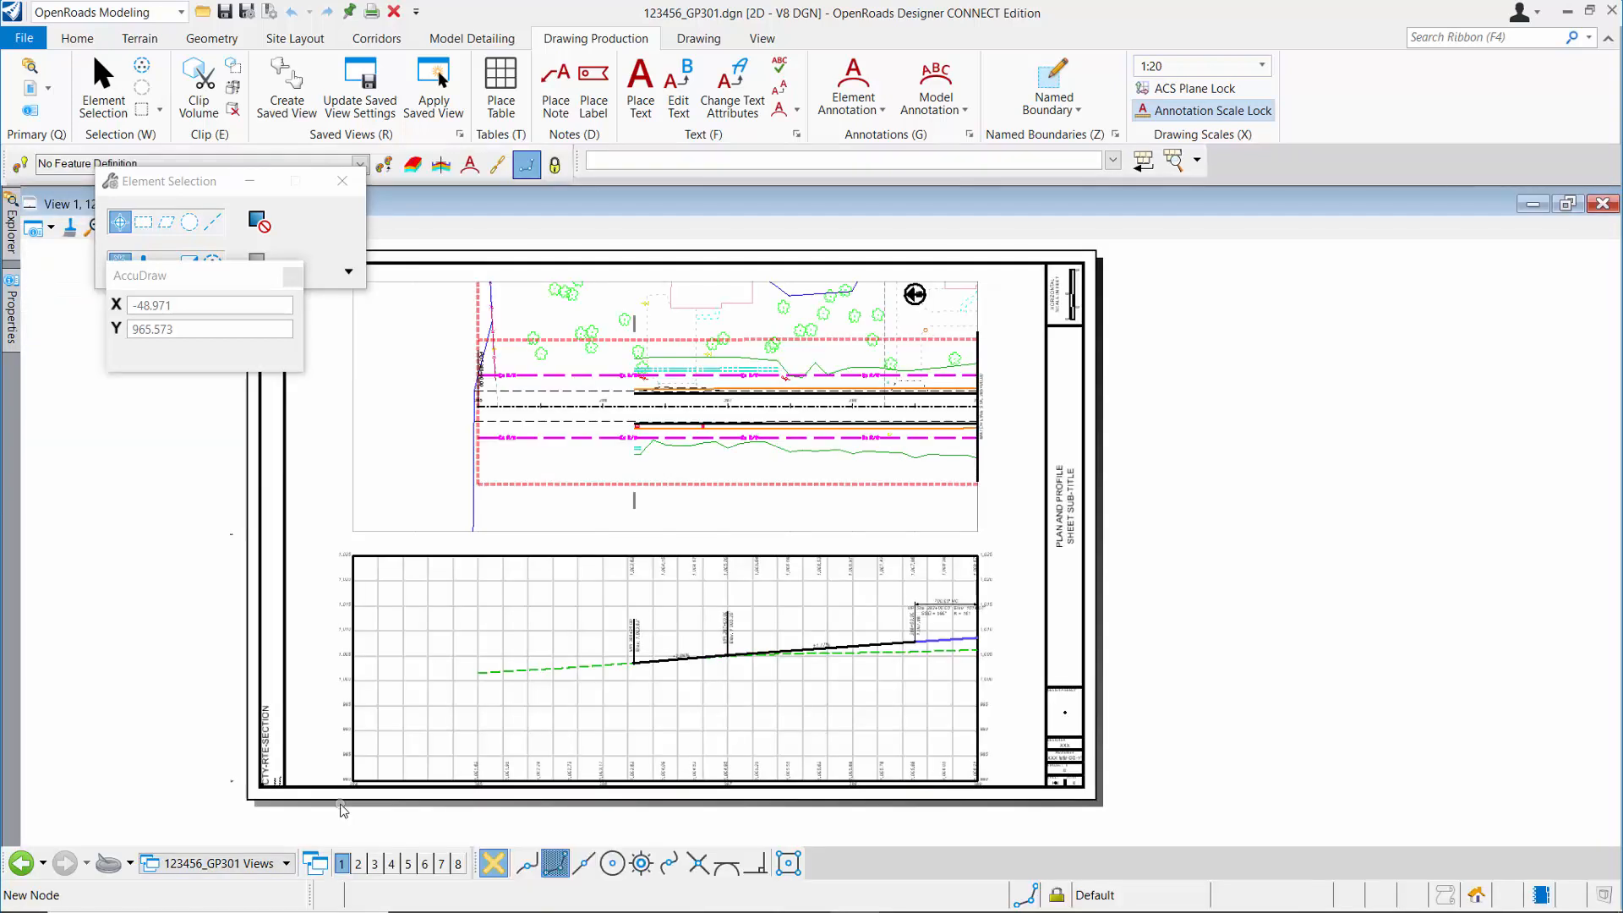